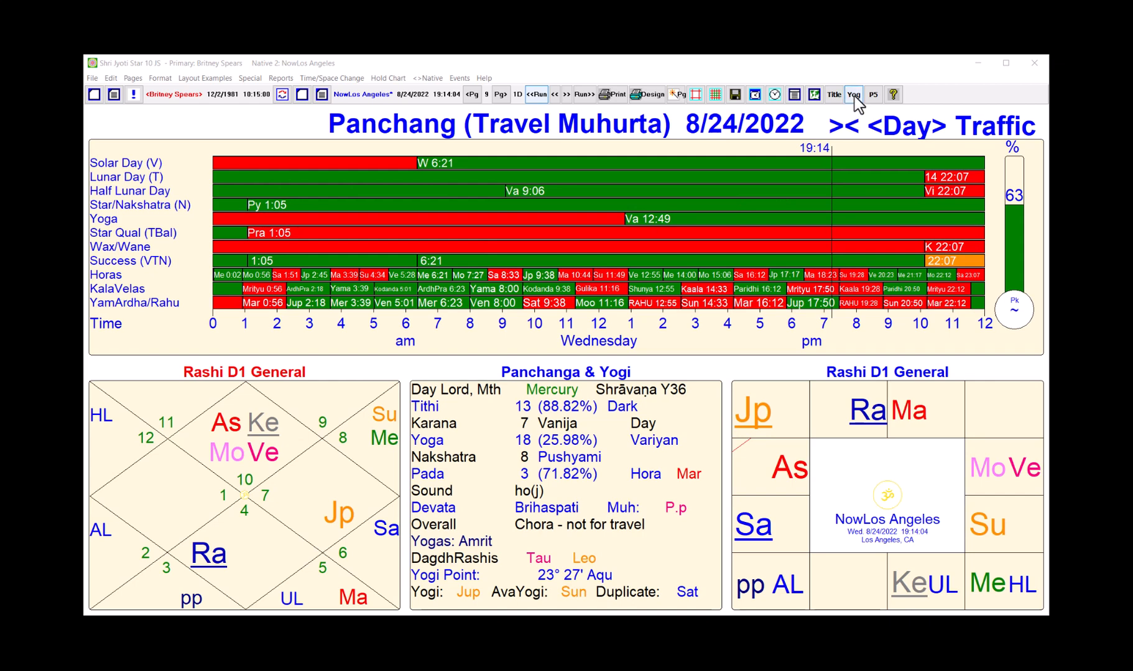
Step: Open the Custom Yoga and Report Builder and load the Gaja Keshari rule line into it
click(854, 96)
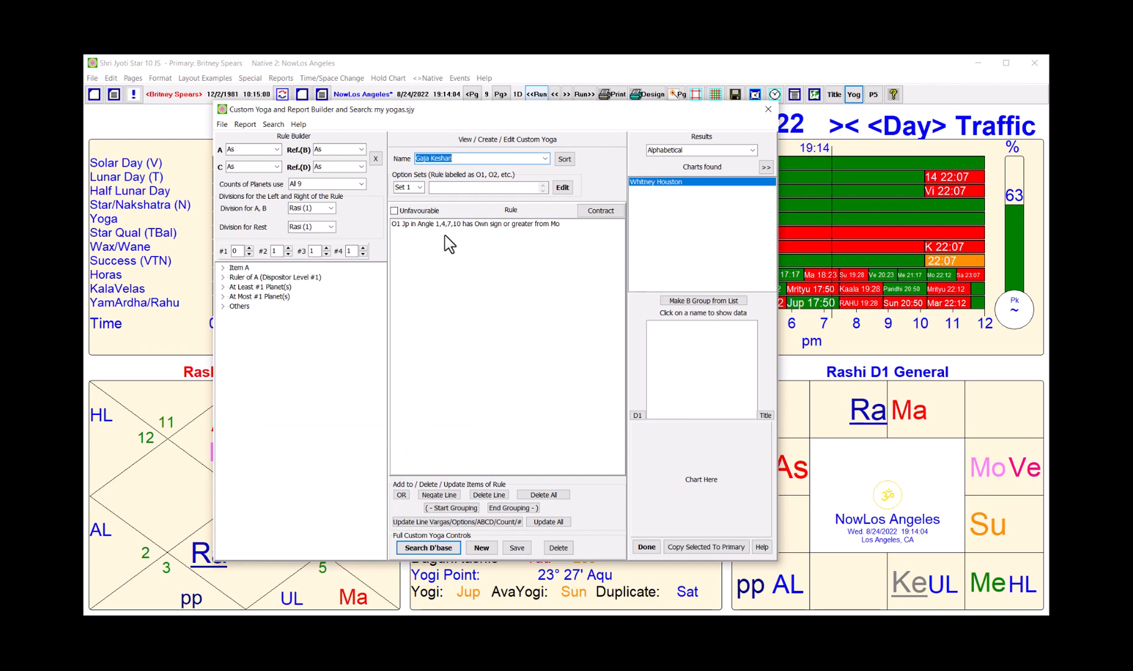
click(460, 160)
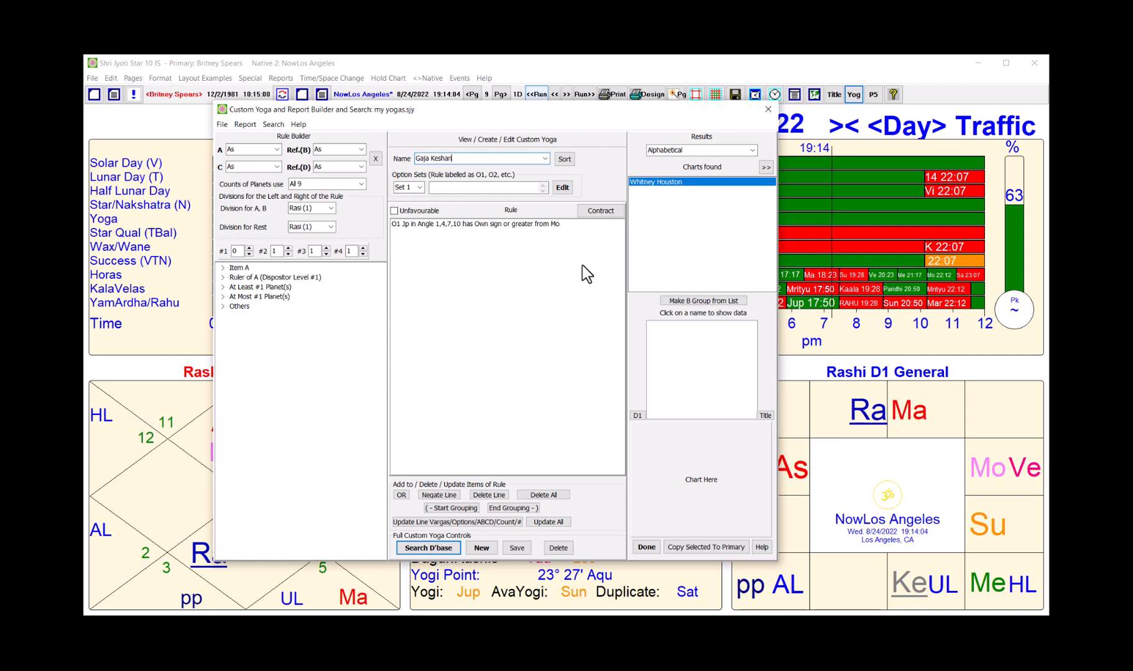
click(432, 224)
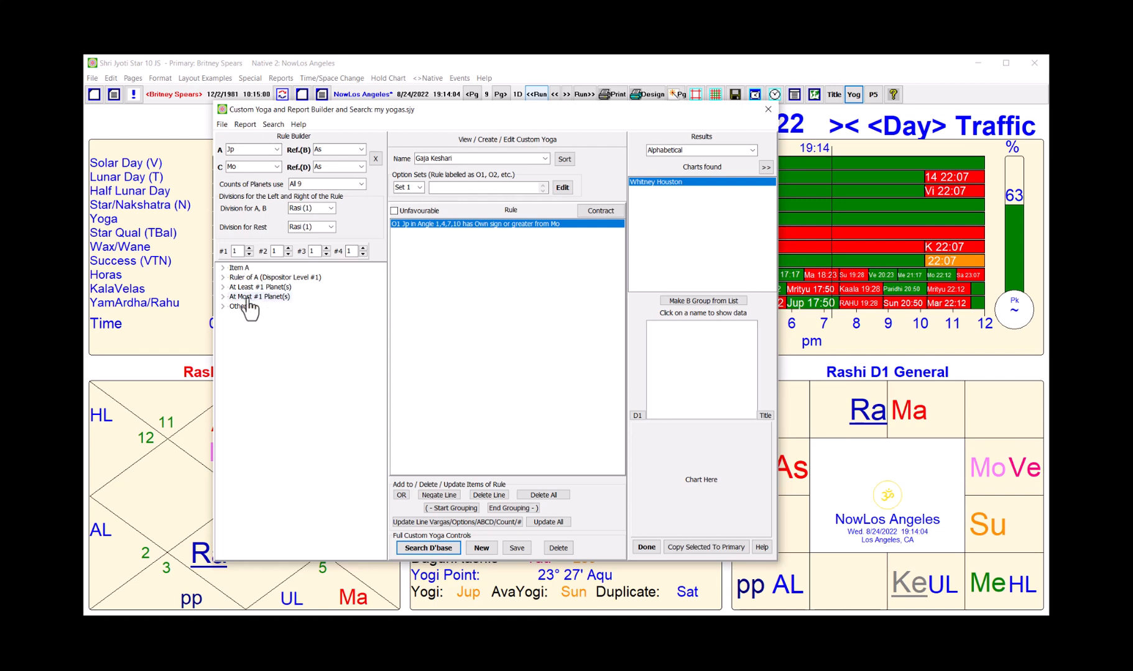
Step: Expand Item A's conditions and browse to the Angle 1,4,7,10 Strength options
click(223, 268)
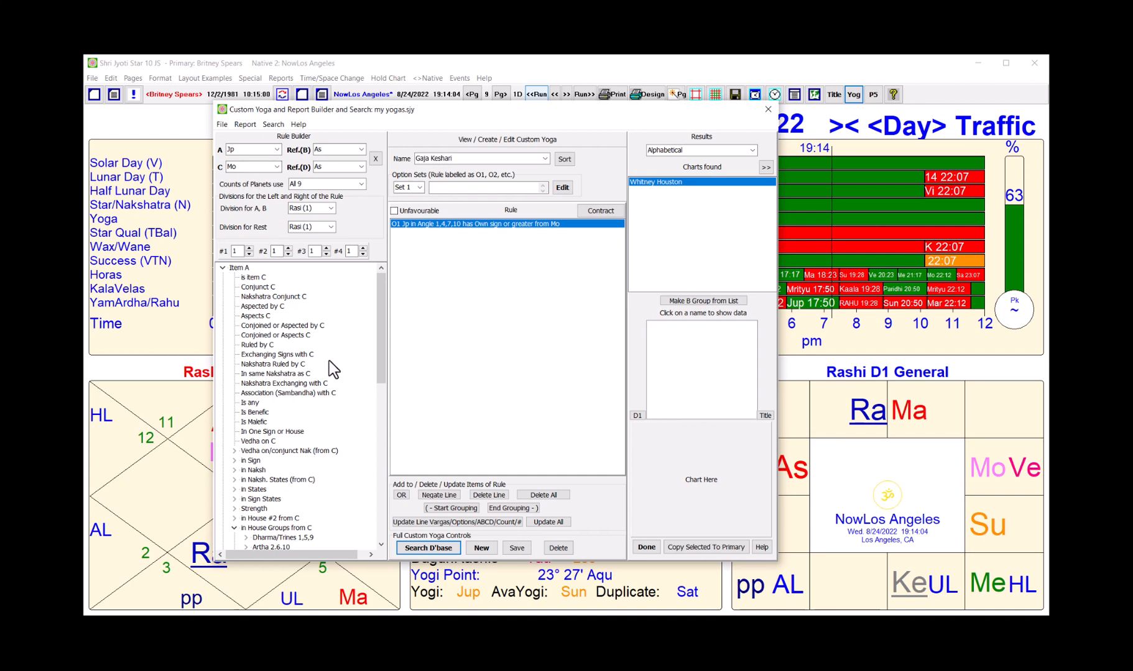
drag(382, 359, 384, 438)
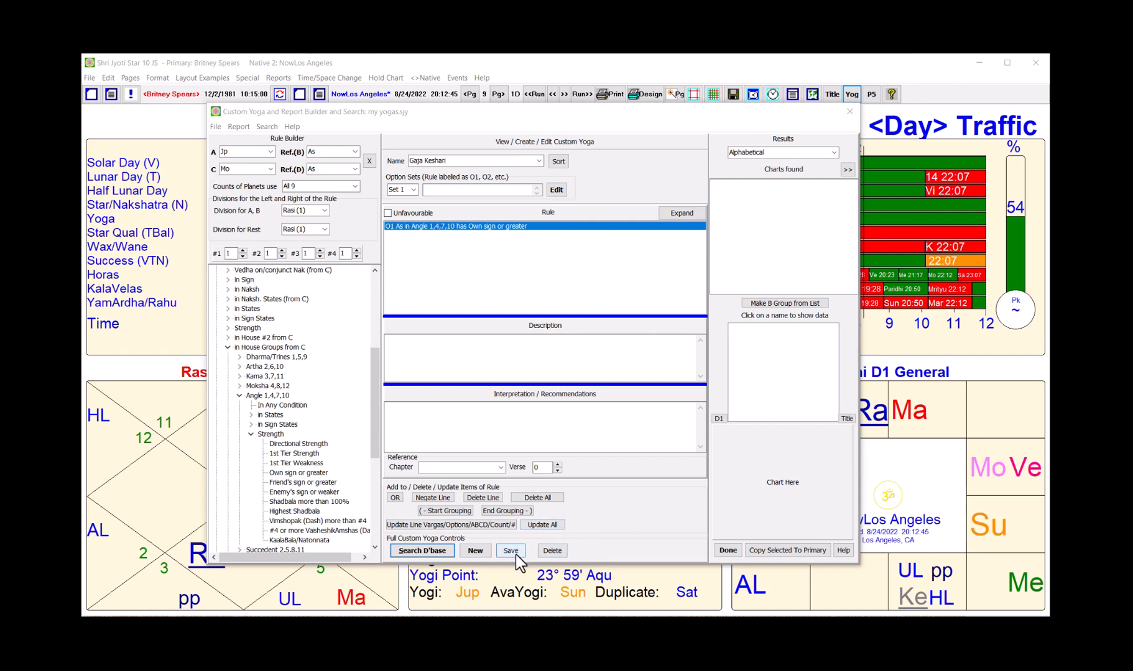
Step: Create a new custom yoga named 'Viparita Raja Yoga'
click(475, 552)
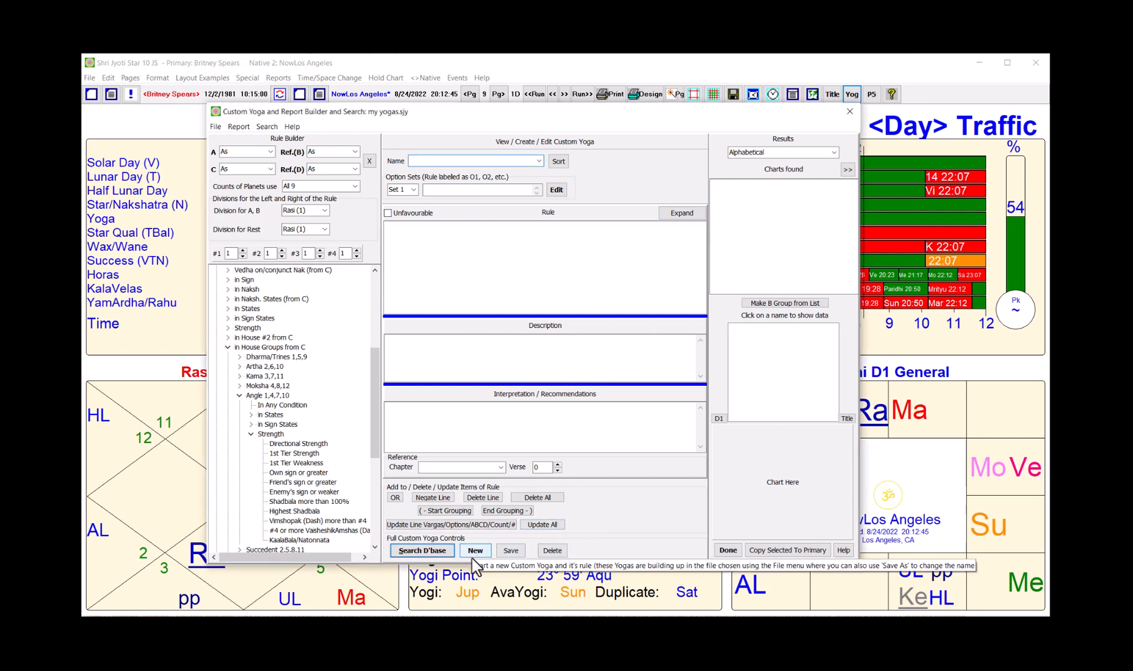
text(Vipa)
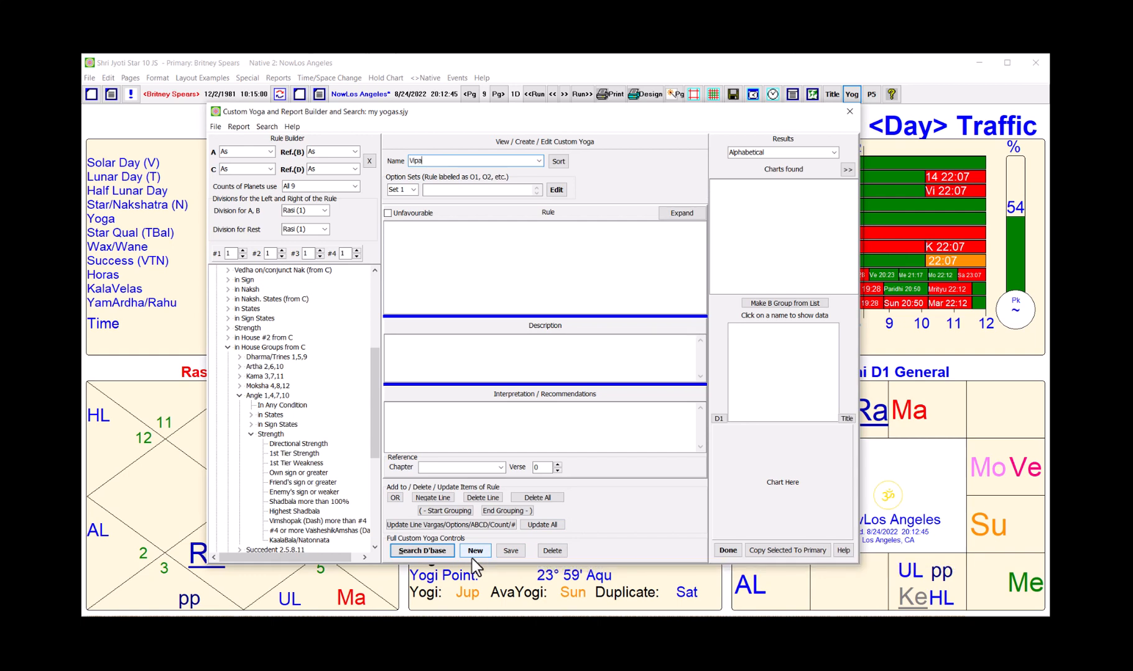
text(rita Raja Yoga)
key(Return)
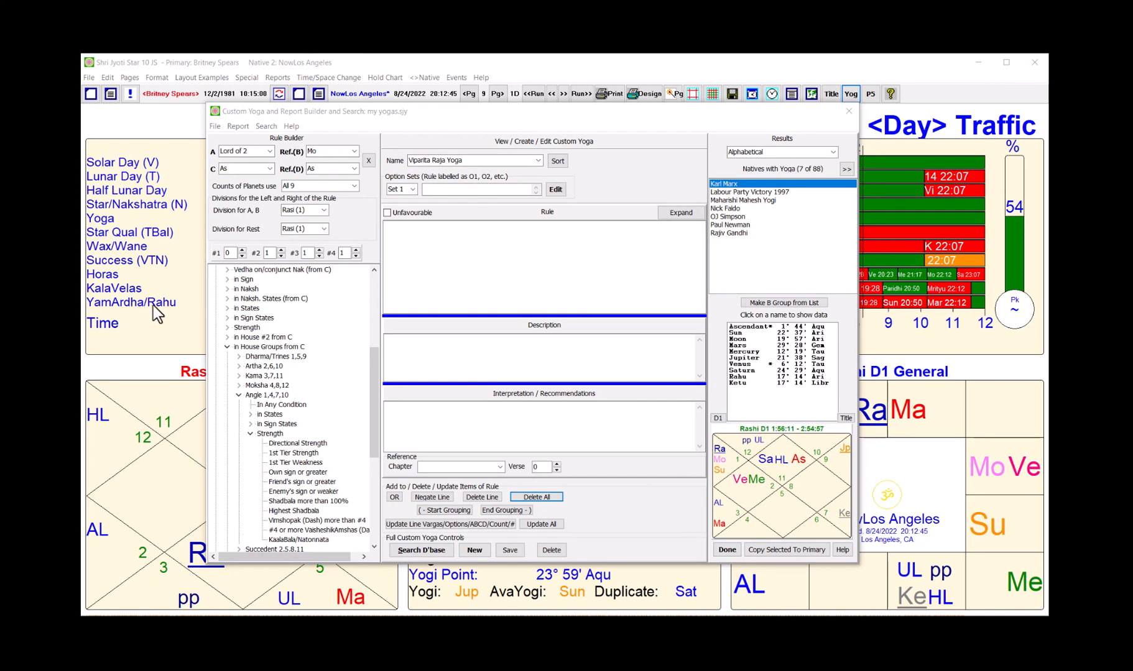
Step: Add the rule line Lord of 6 in Difficult 6,8,12, In Any Condition
click(270, 153)
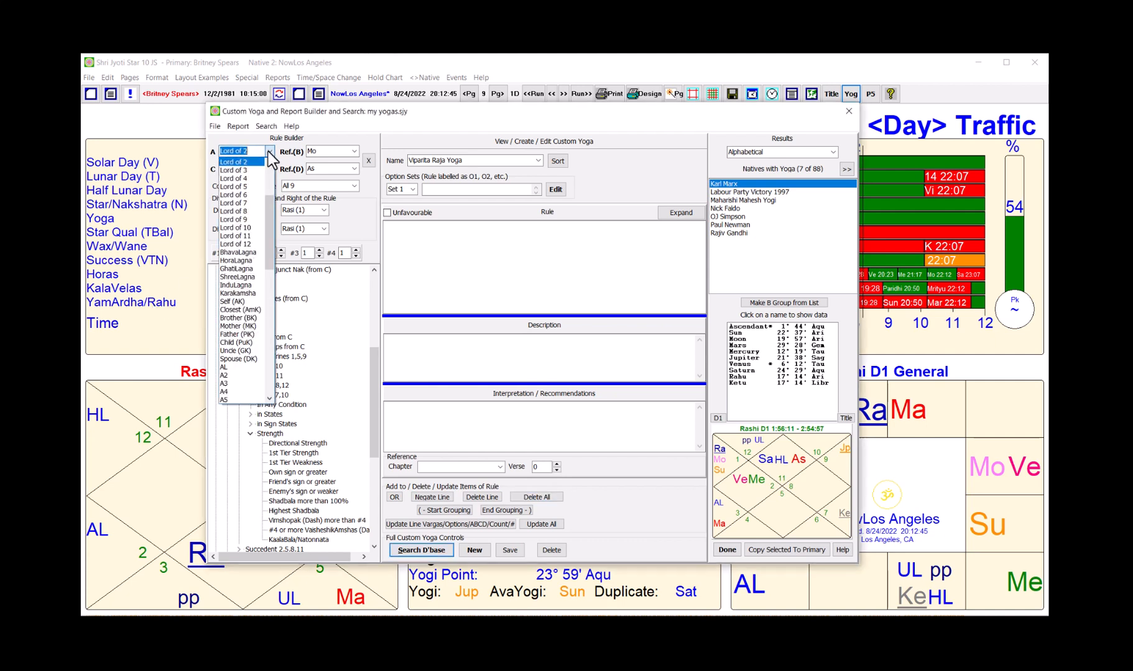
click(253, 193)
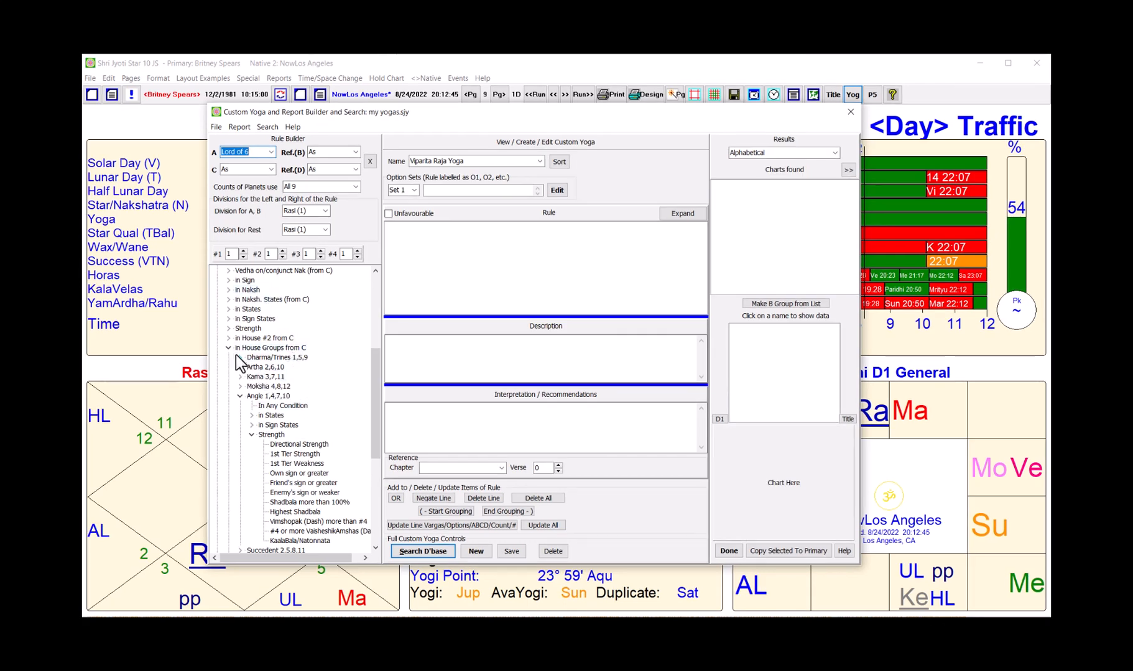
click(239, 396)
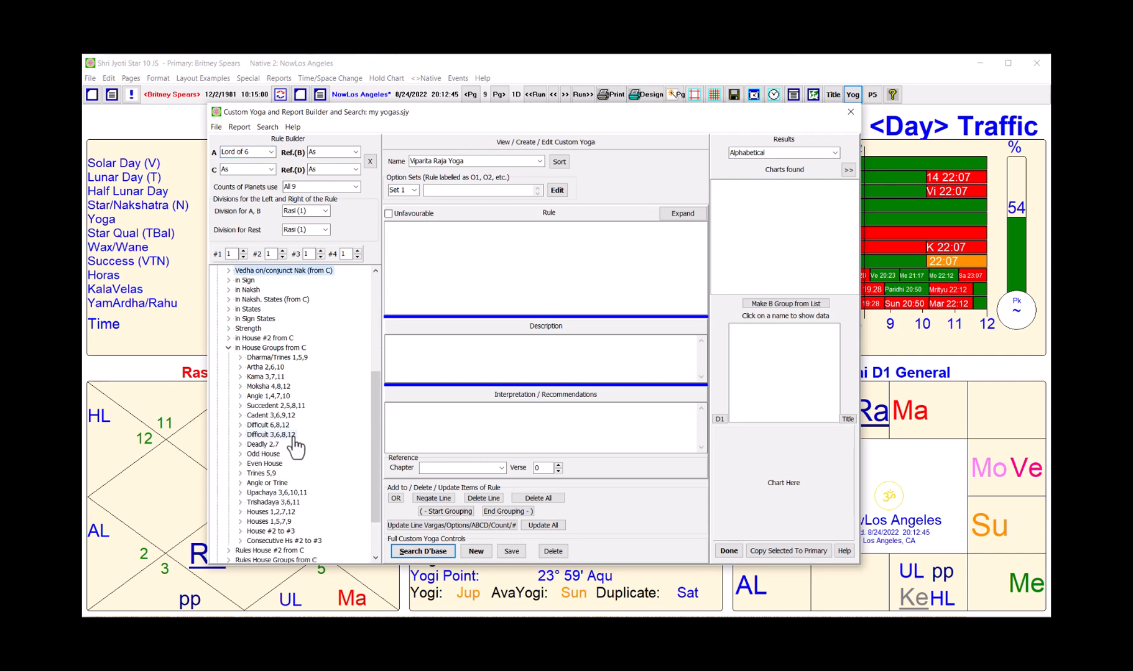
click(239, 426)
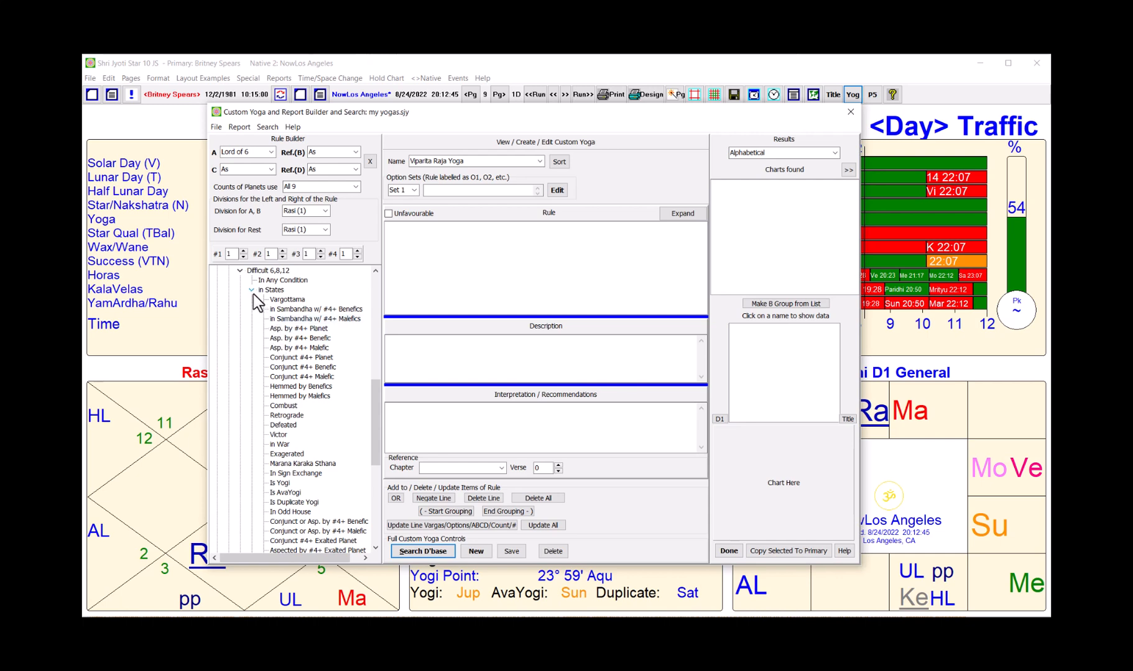
click(284, 281)
click(284, 281)
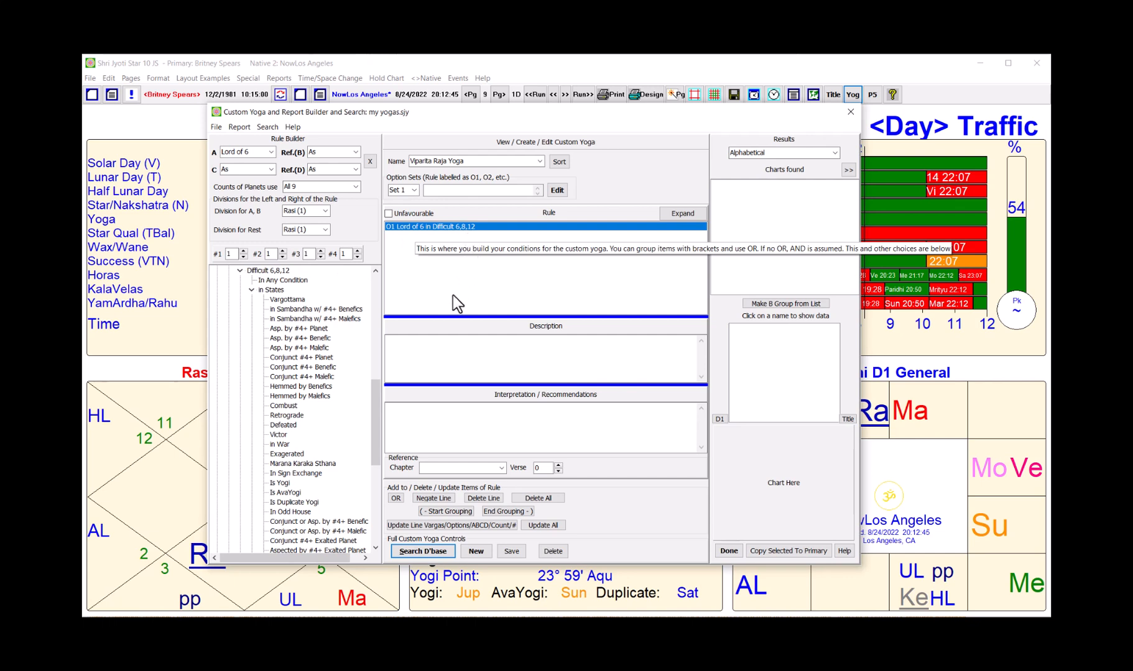
Step: OR in a Lord of 8 in Difficult 6,8,12 condition
click(395, 498)
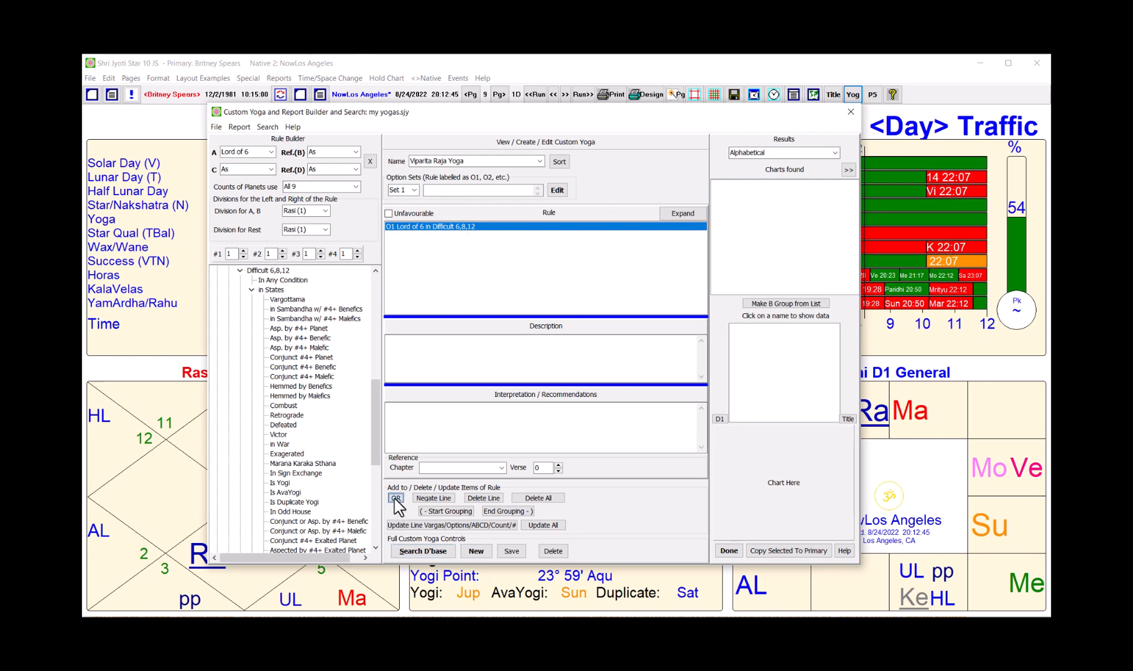
click(270, 152)
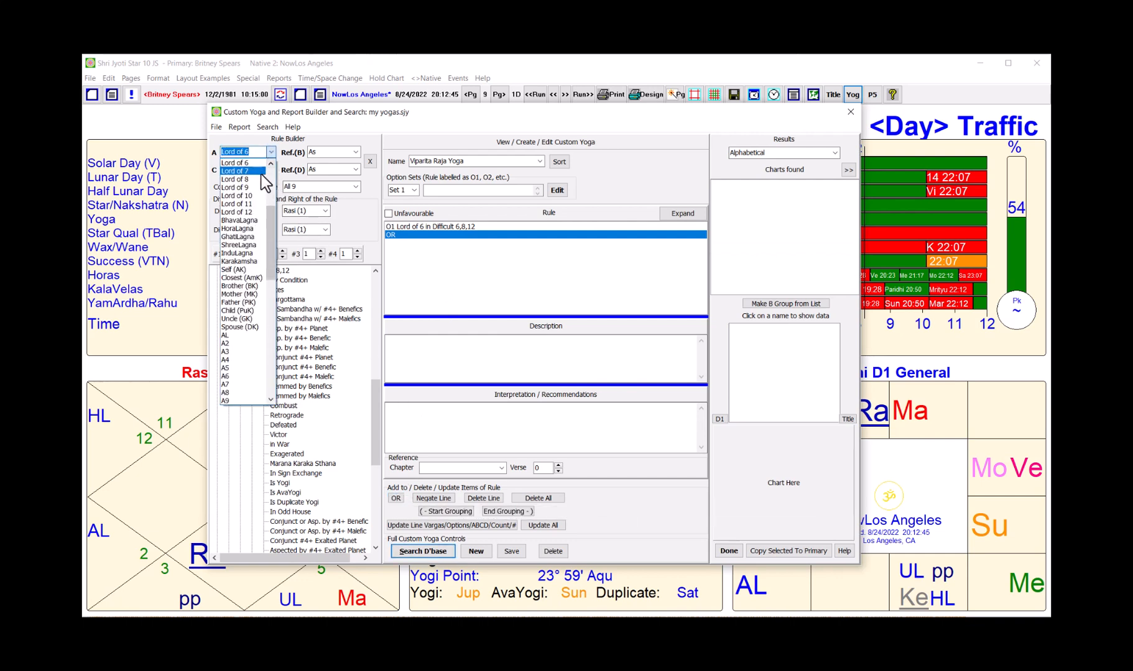
click(255, 179)
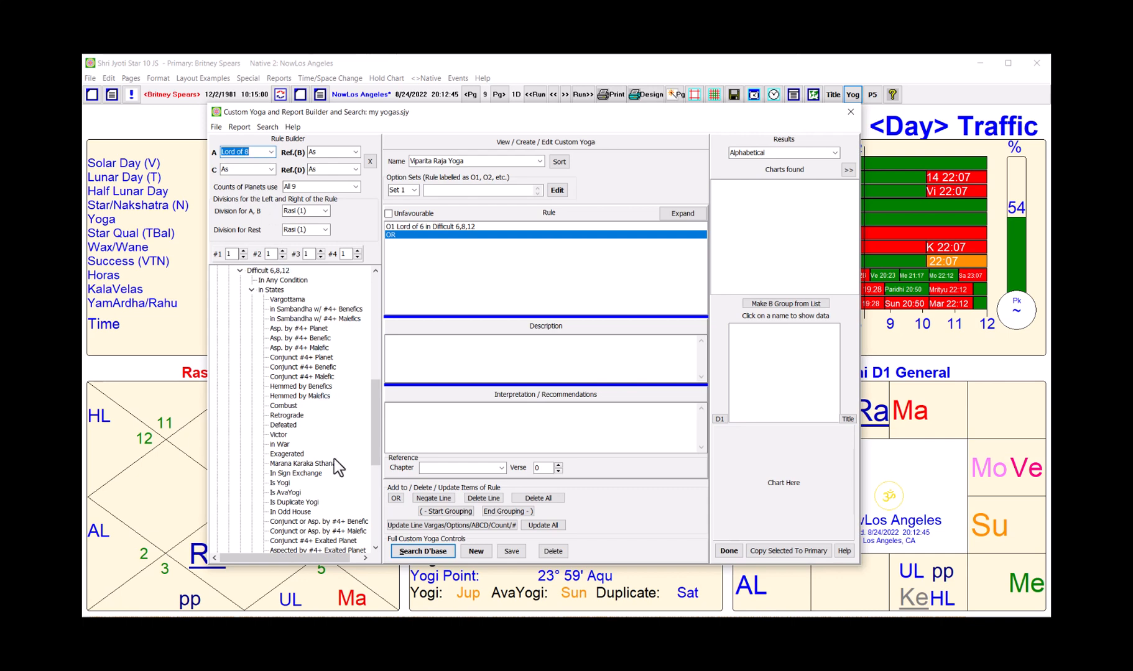
double_click(293, 281)
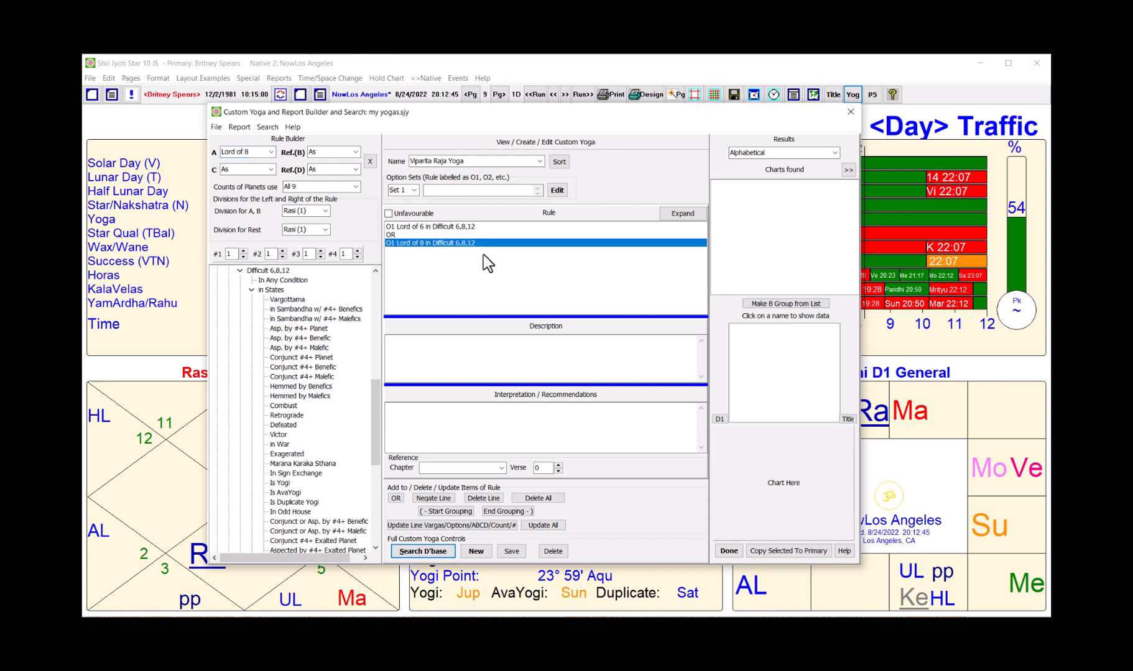
Step: OR in a Lord of 12 in Difficult 6,8,12 condition
click(396, 499)
click(273, 153)
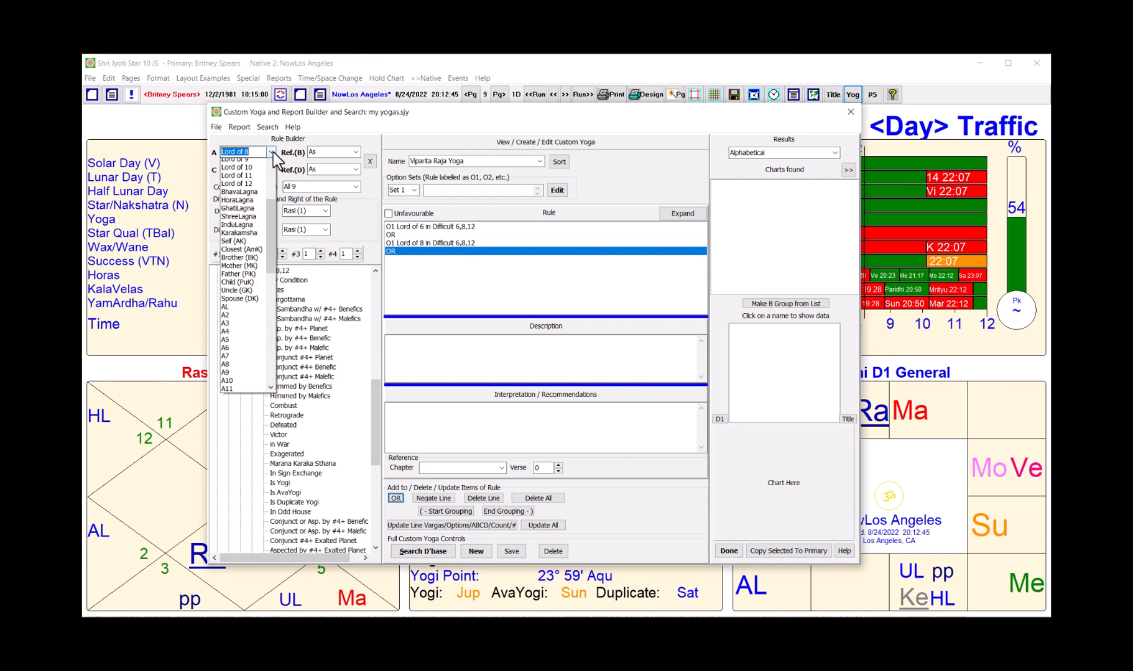
click(259, 197)
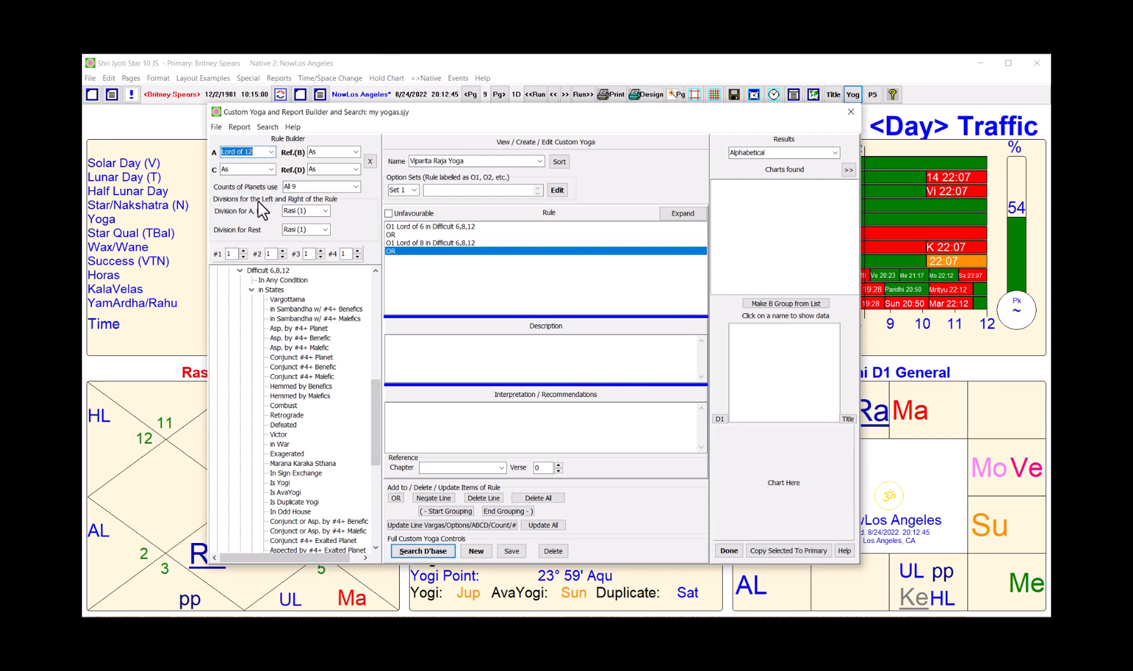
click(291, 281)
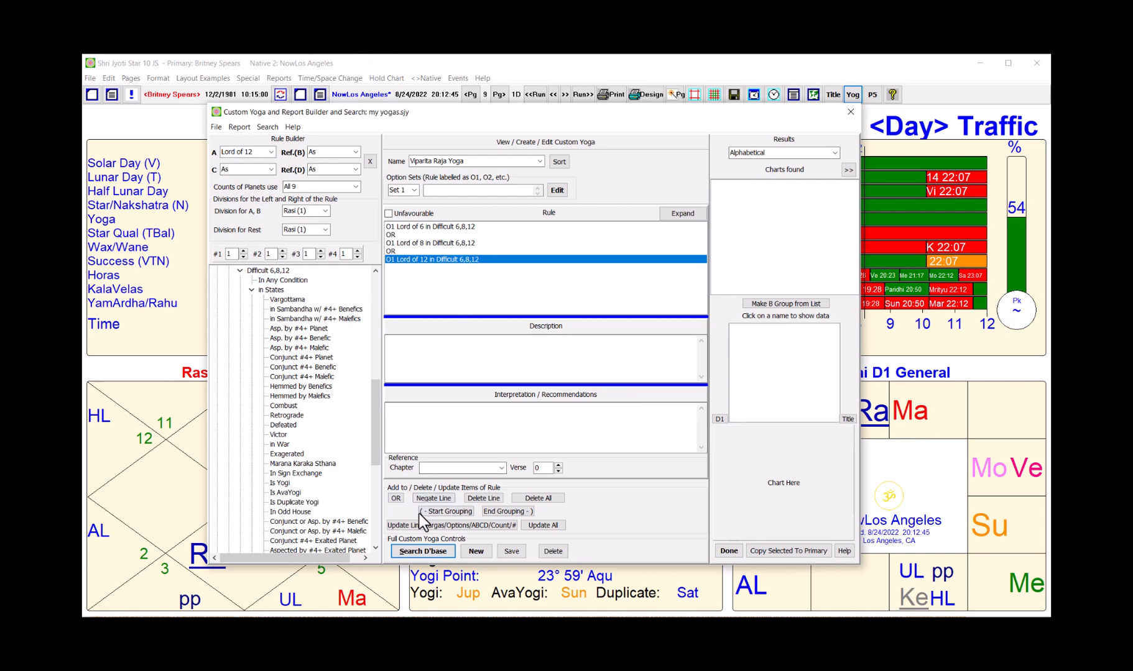
Step: Search the database with the rule, finding 48 of 88 natives, and view the first match's chart
click(415, 551)
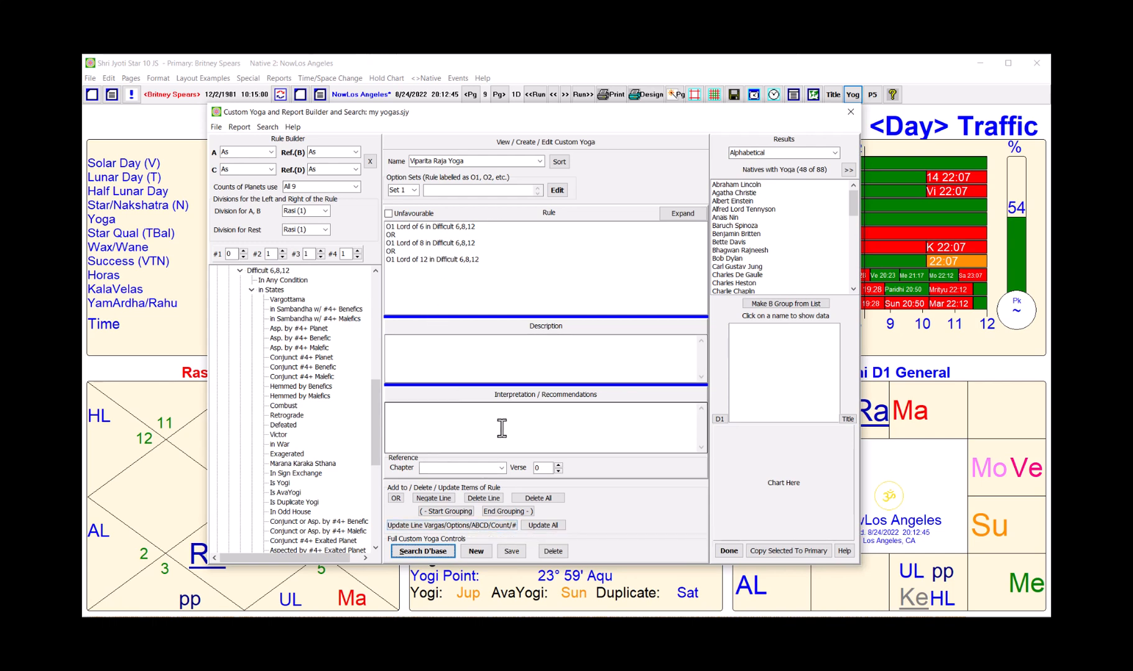
click(679, 214)
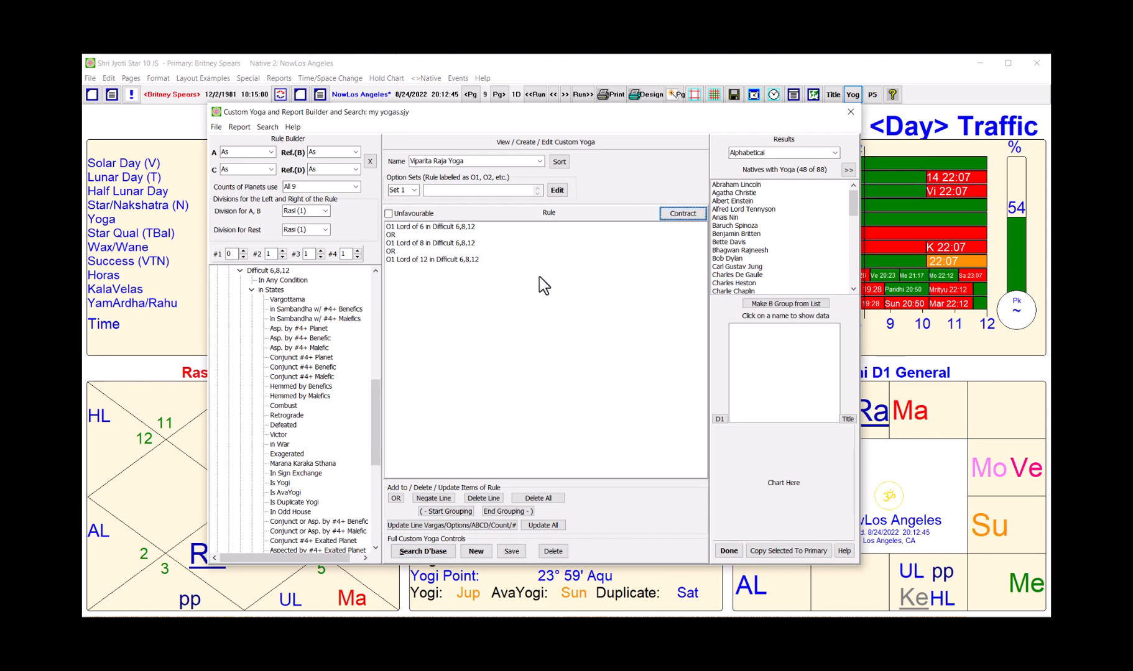
click(685, 212)
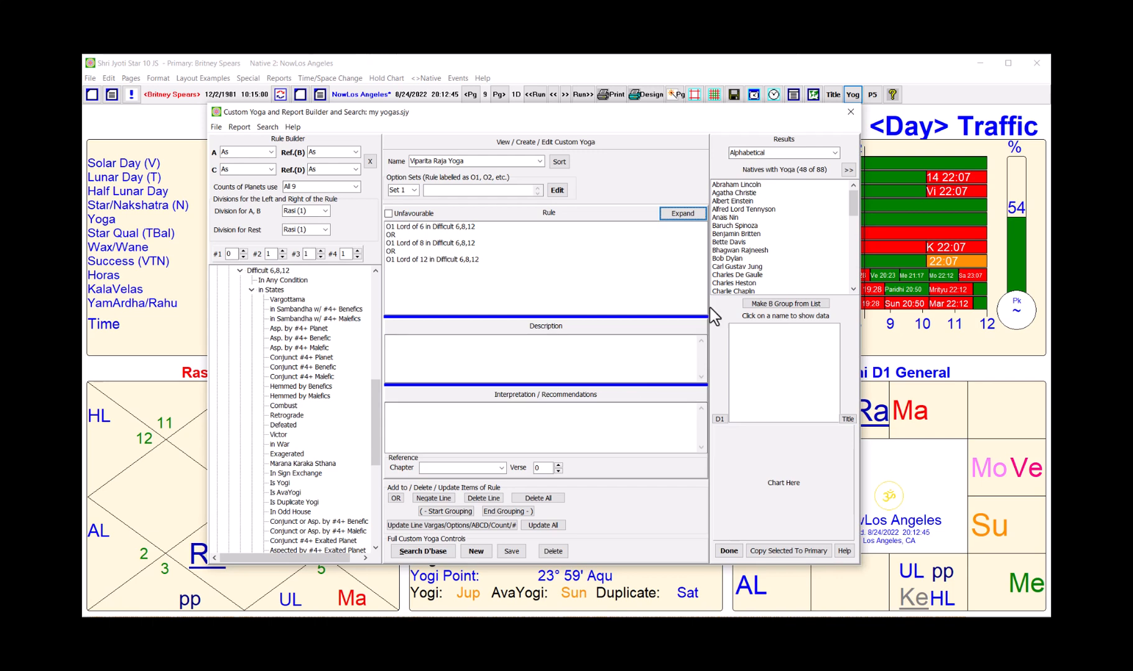
click(753, 184)
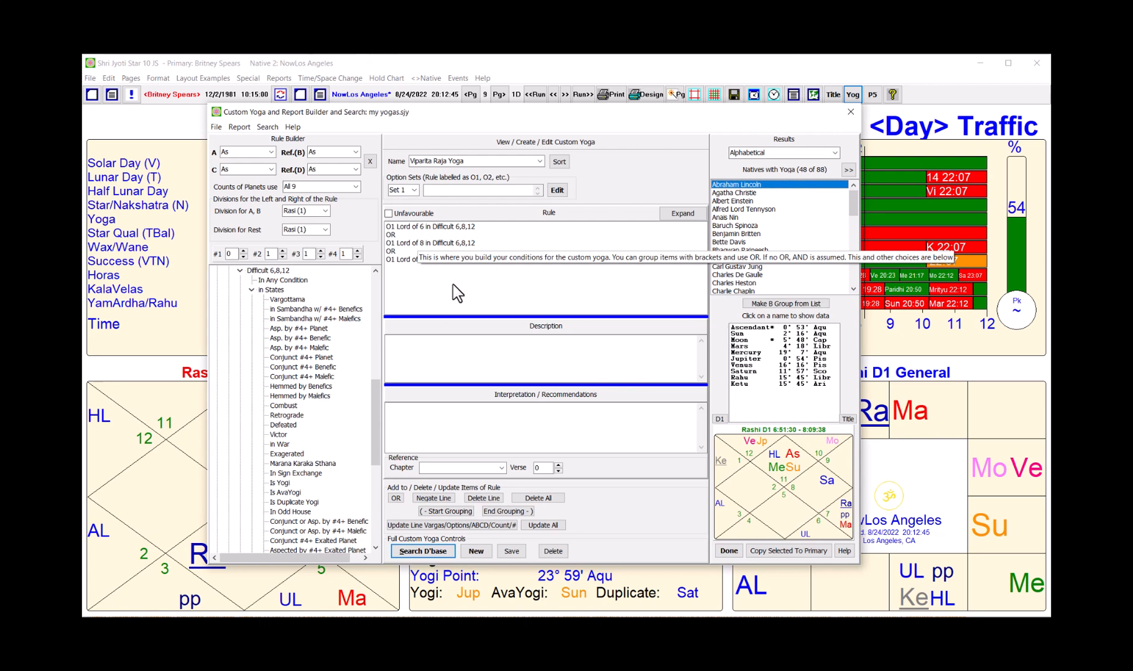
Step: Delete the Lord of 8, duplicate OR and Lord of 12 lines, leaving Lord of 6 plus OR
click(400, 243)
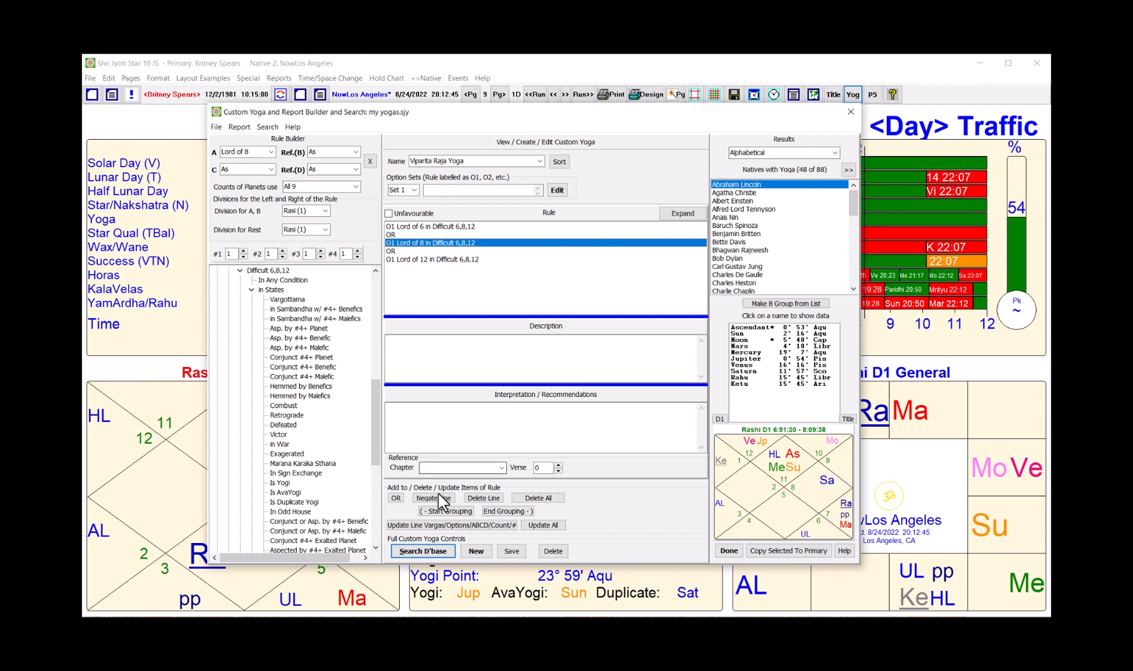
click(478, 499)
click(479, 498)
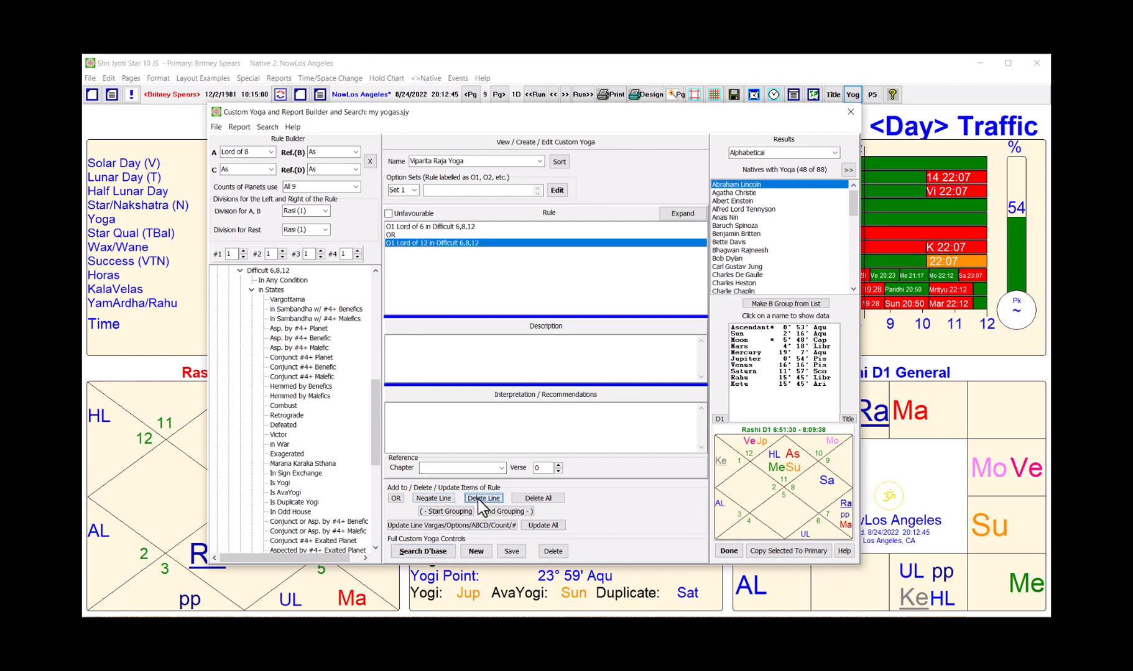
click(478, 498)
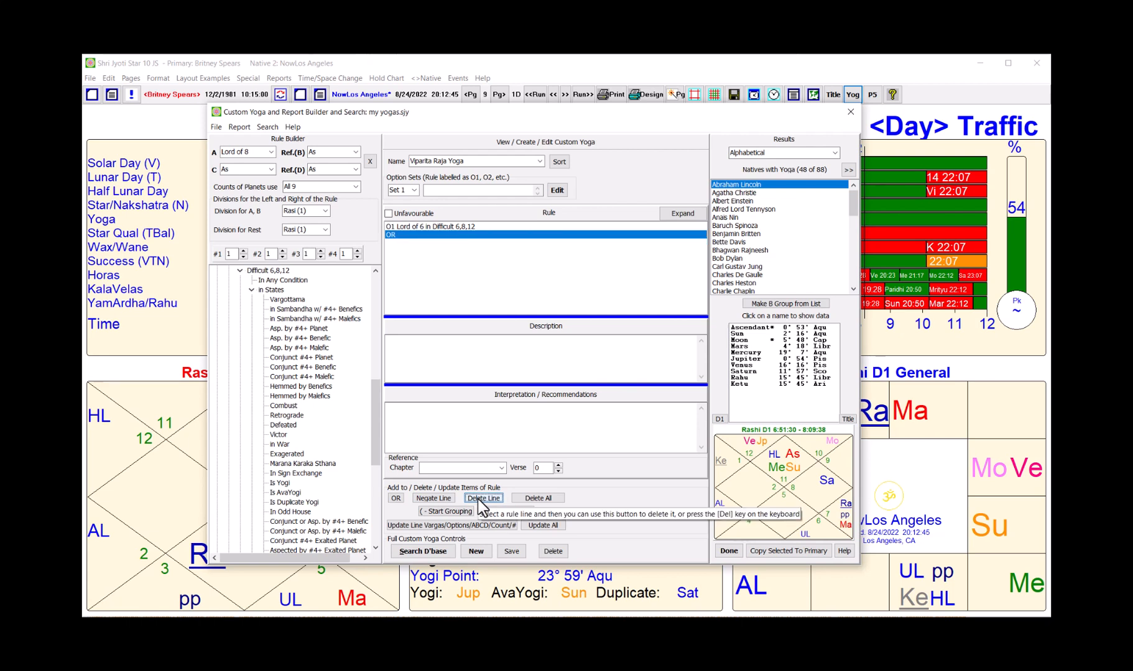
Step: Copy and paste the Lord of 6 rule, changing the copy to Lord of 8
right_click(434, 253)
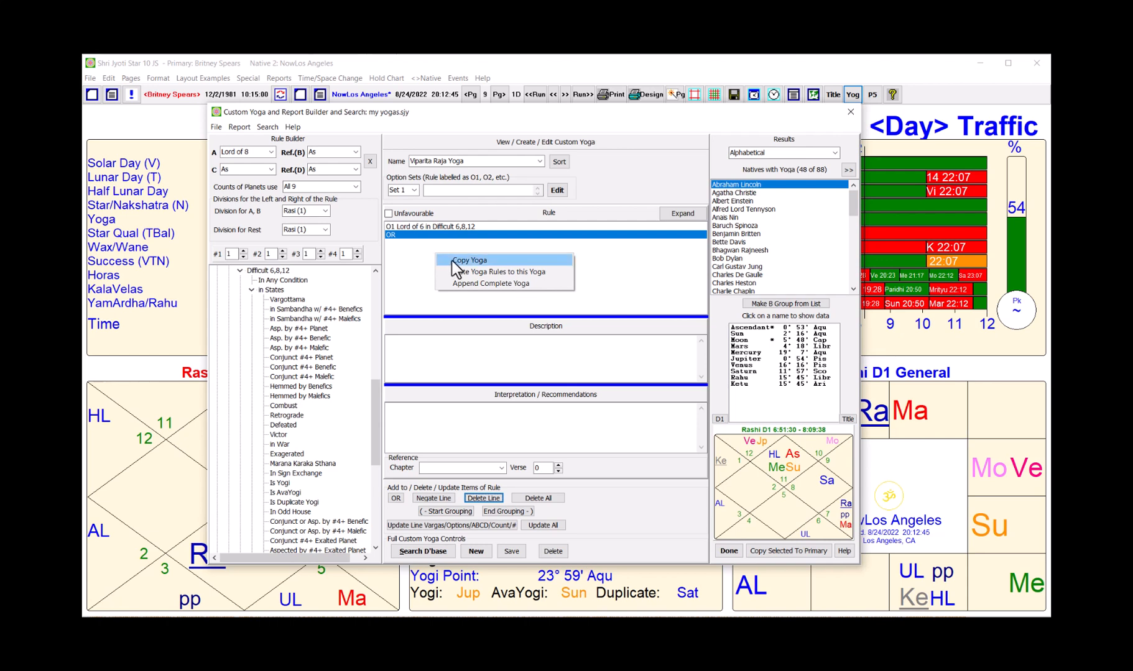
click(452, 261)
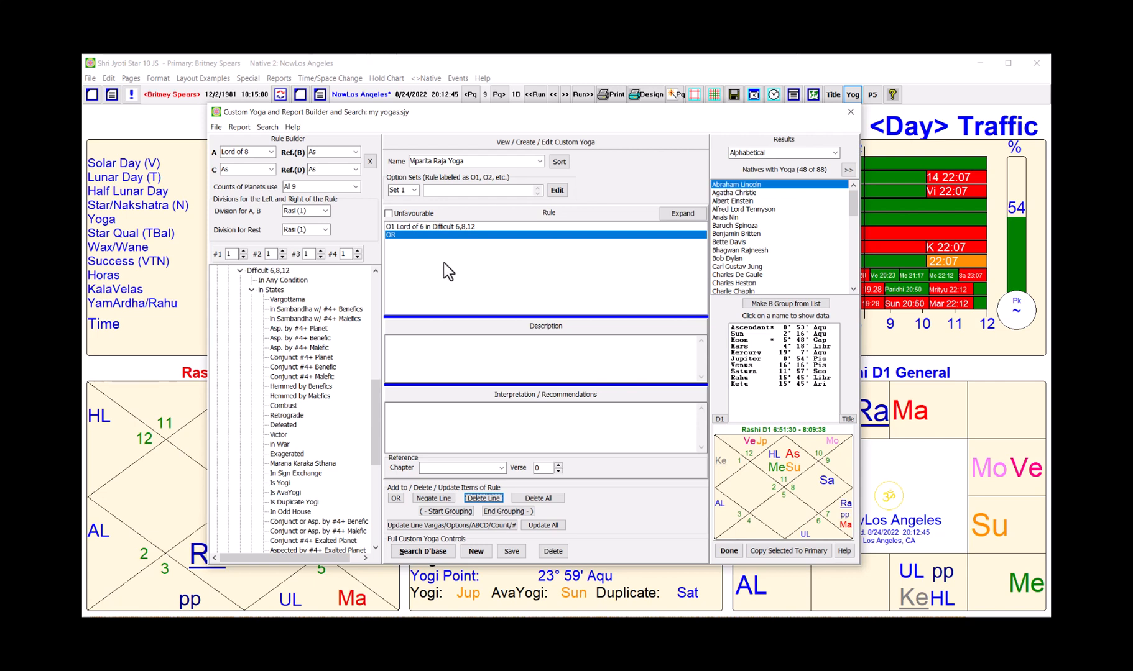
right_click(447, 262)
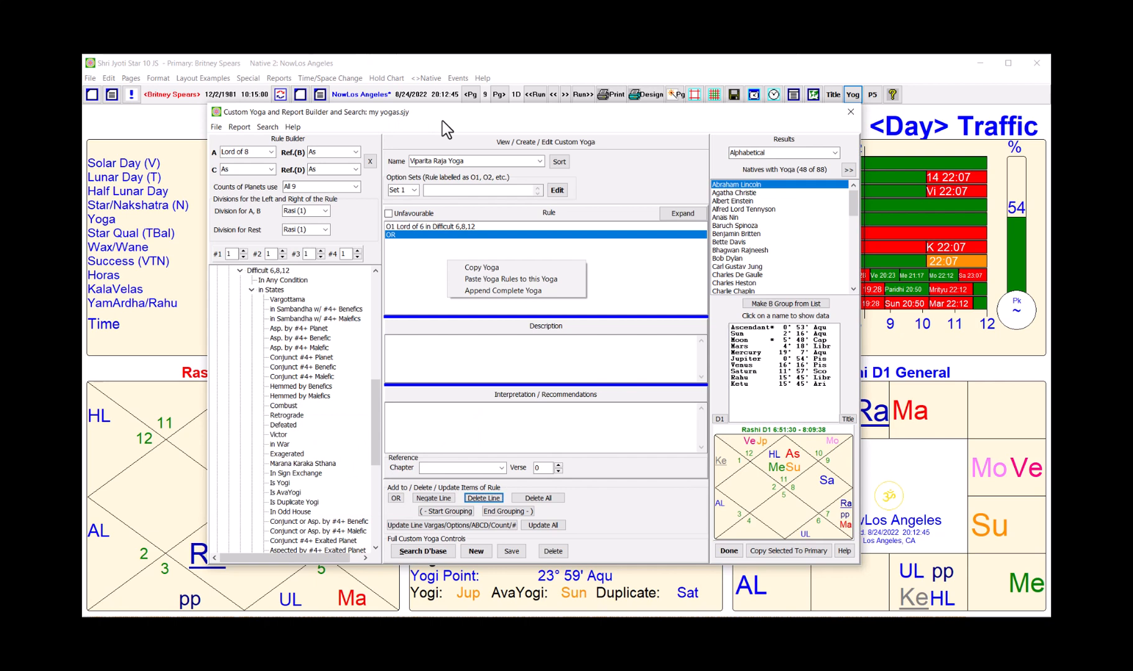
click(491, 279)
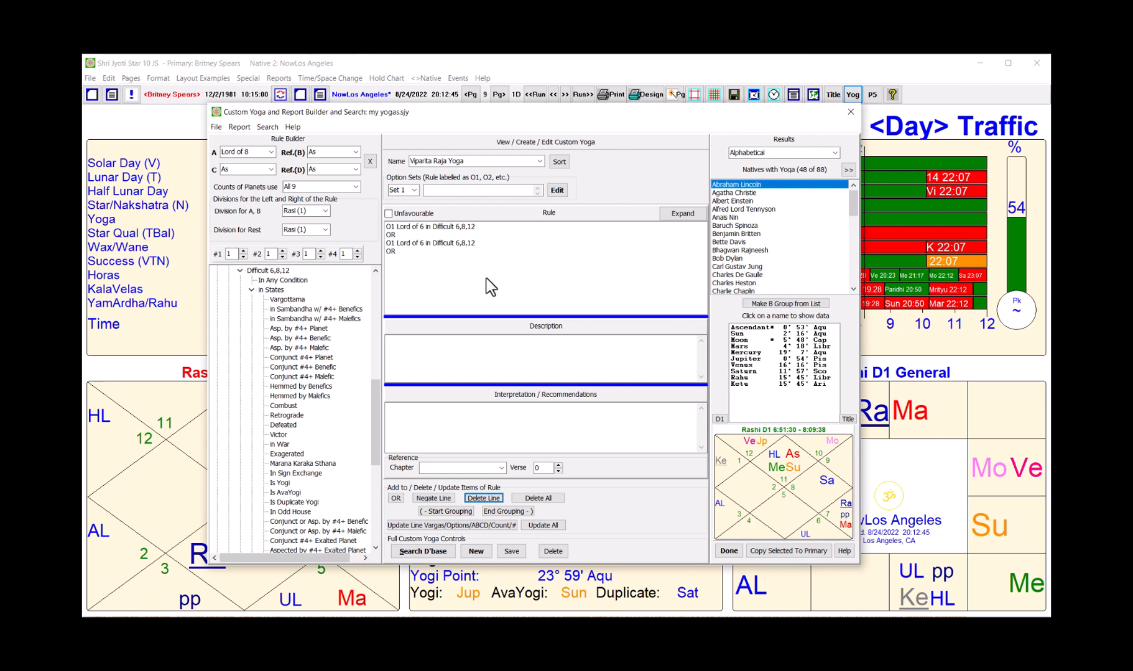
click(437, 242)
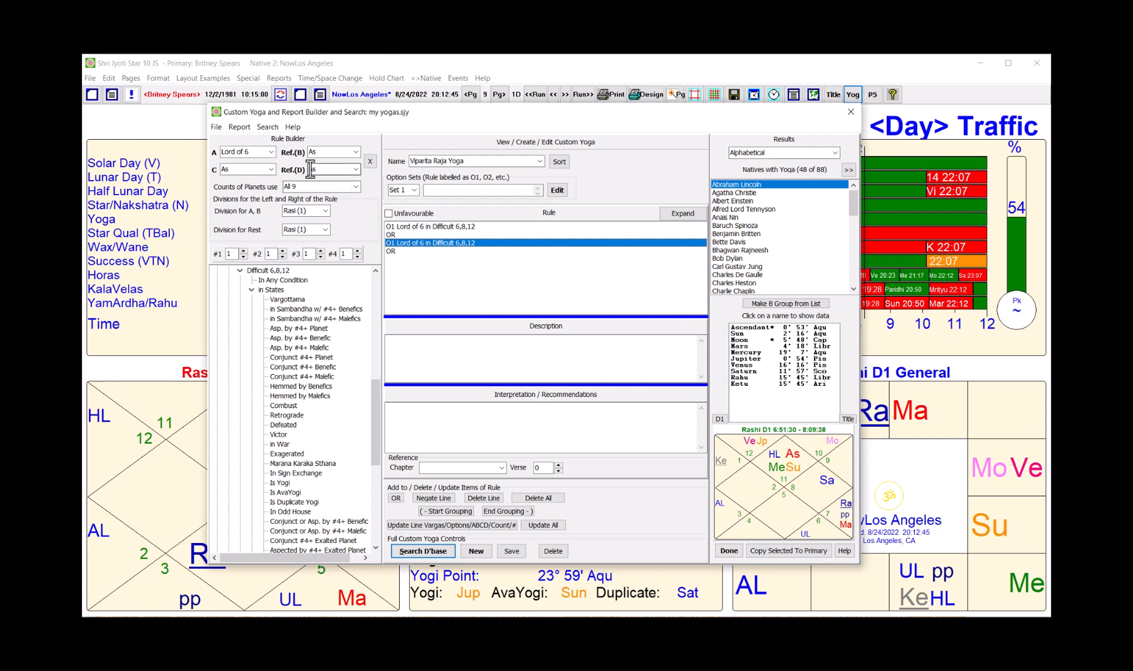
click(272, 151)
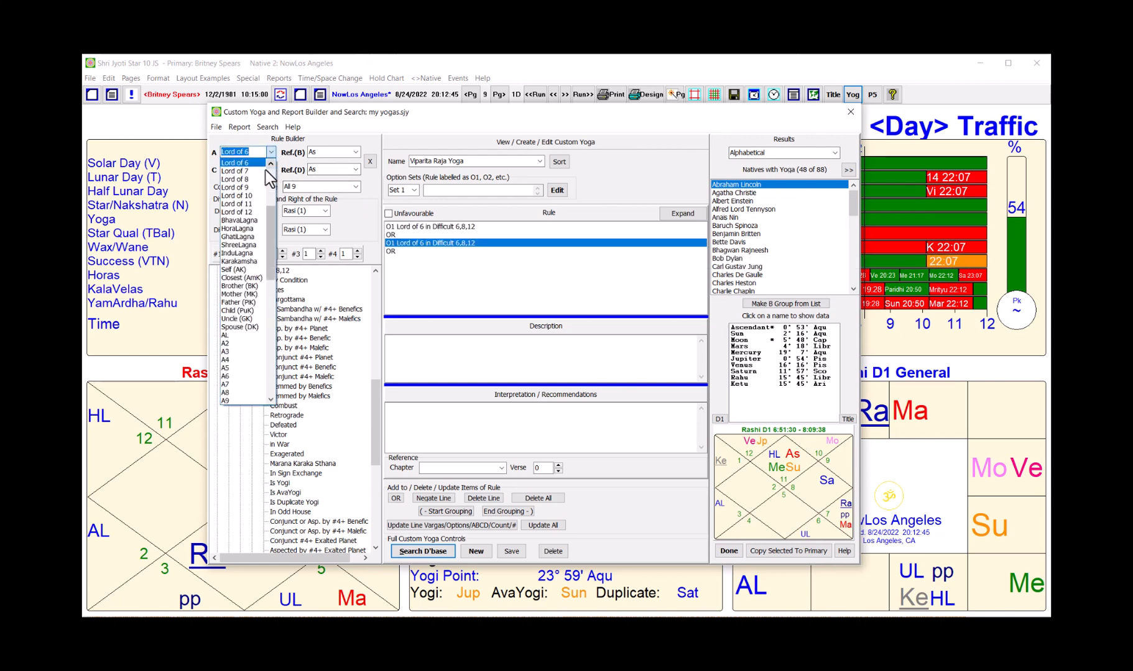
click(253, 179)
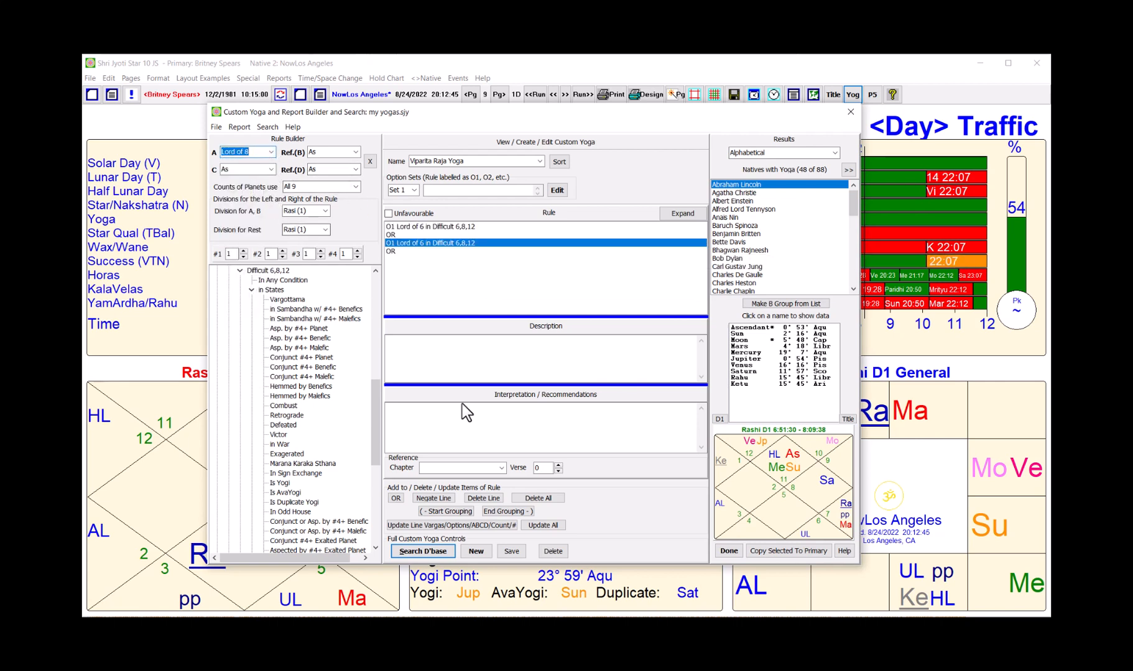
click(437, 526)
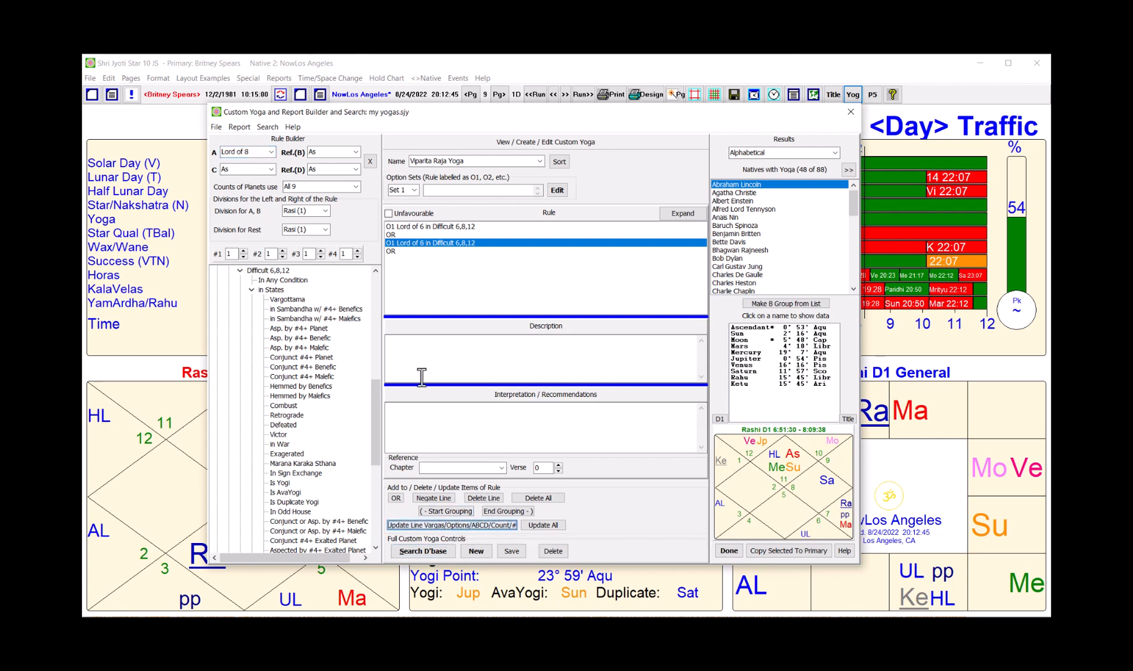
Step: Paste another copy and change it to Lord of 12 in Difficult 6,8,12
right_click(450, 269)
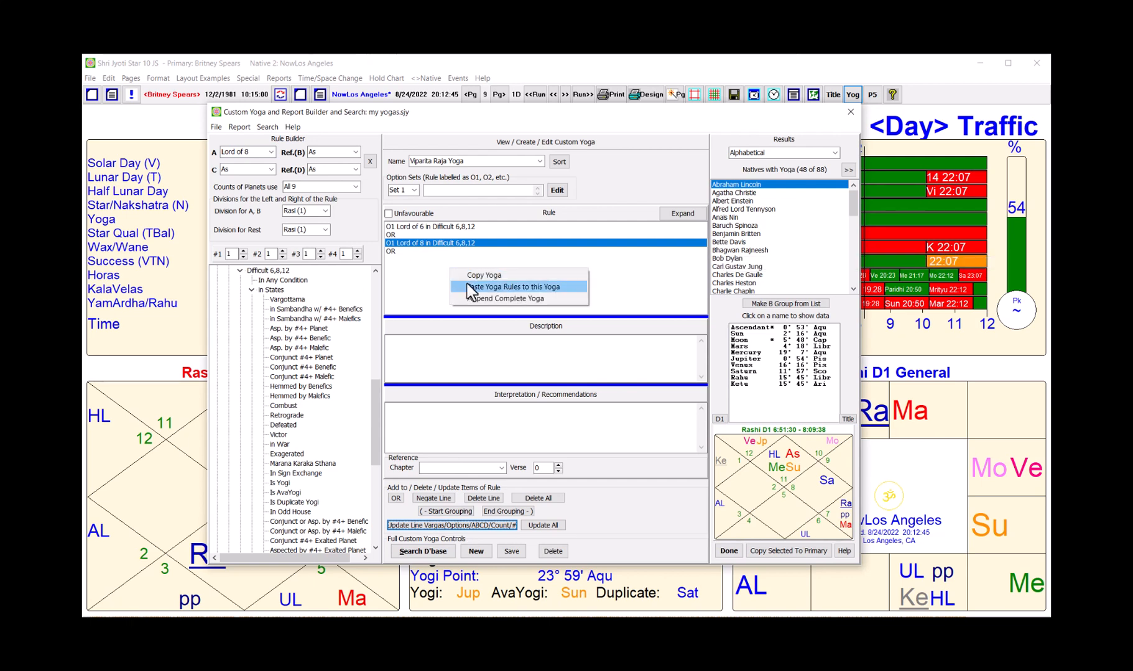
click(469, 287)
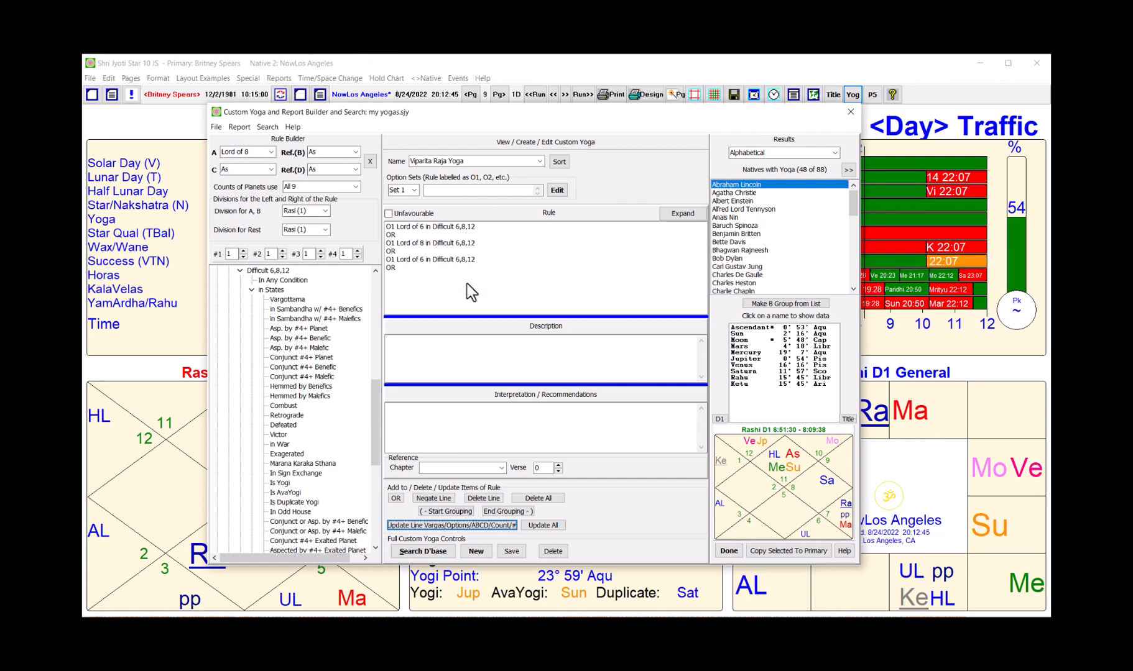
click(436, 259)
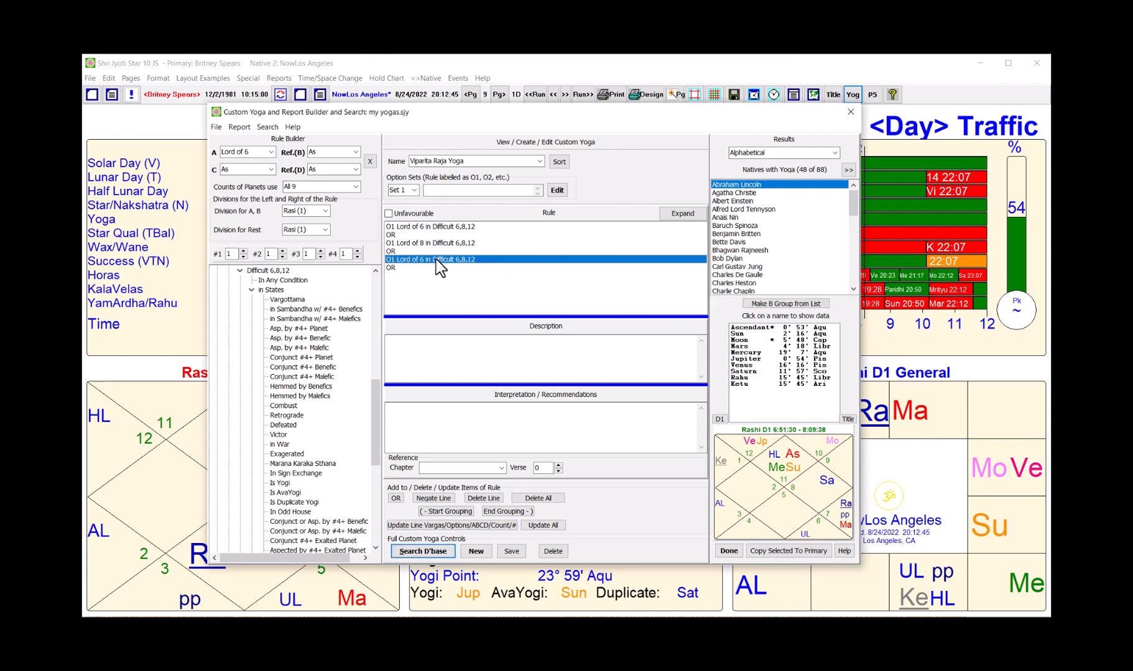
click(271, 151)
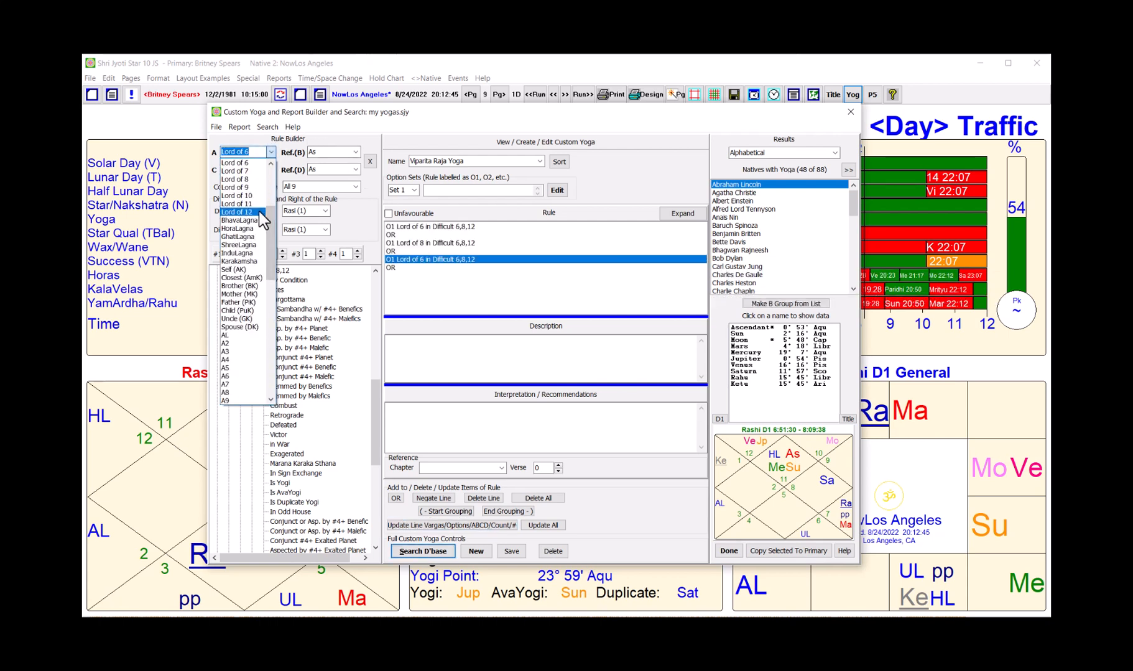
click(259, 212)
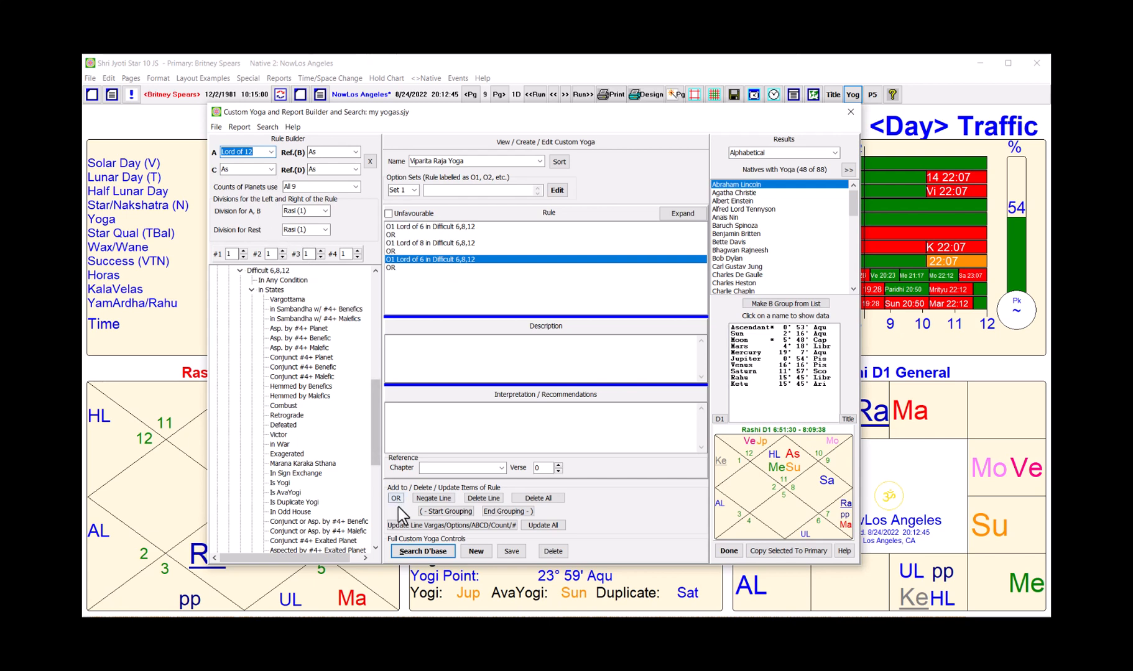
click(404, 525)
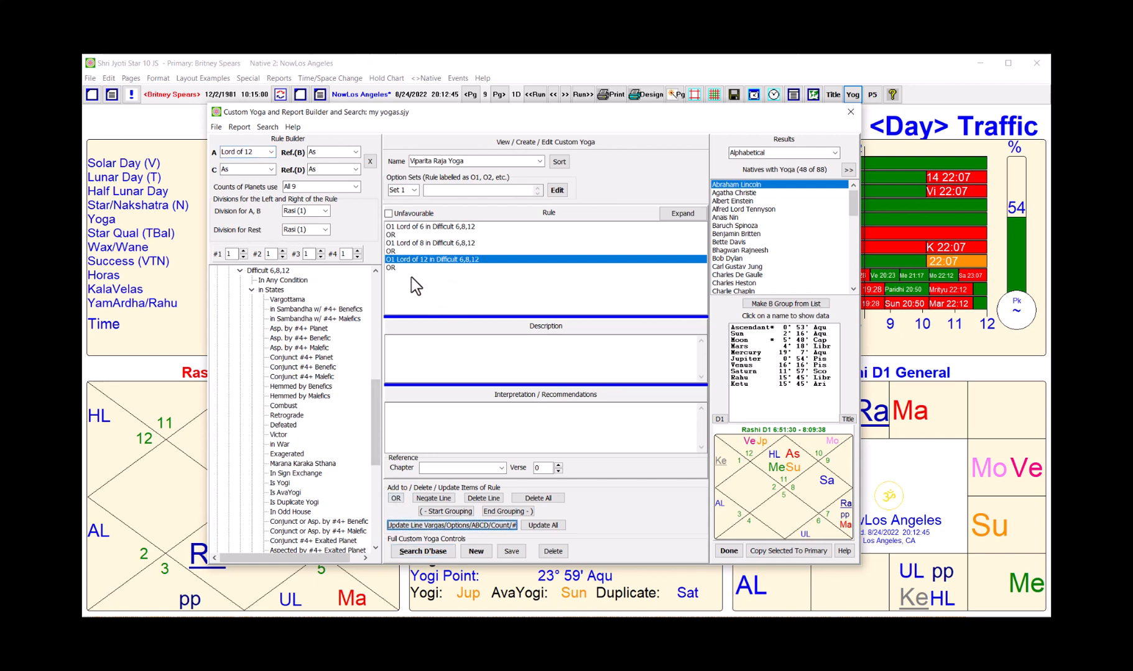
click(397, 269)
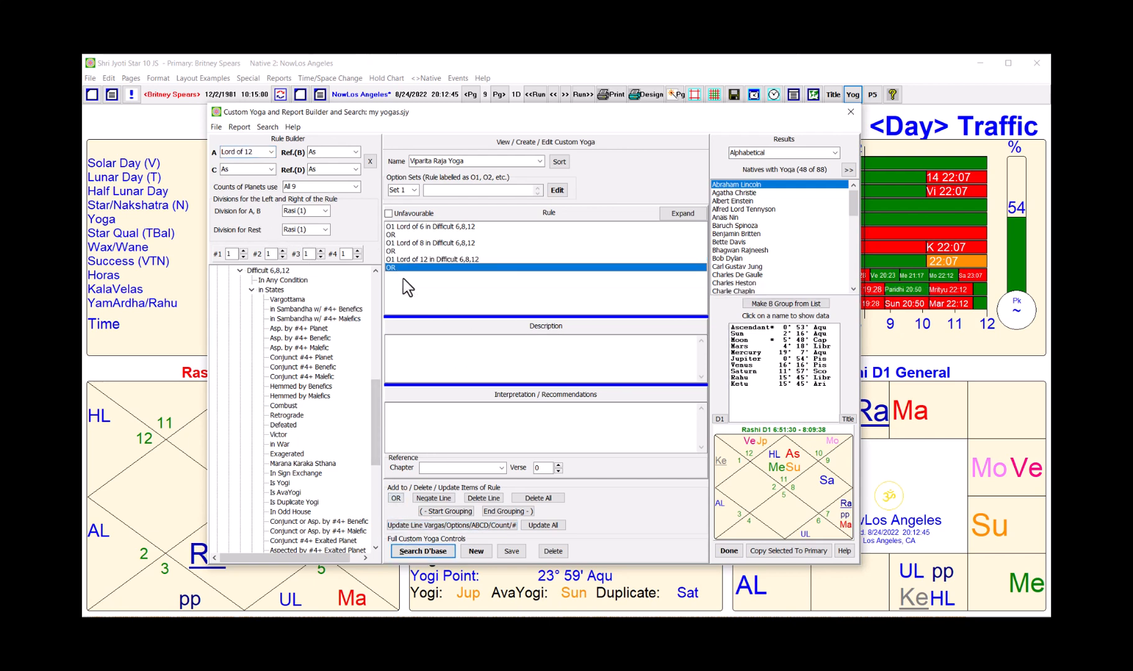
Step: Delete the trailing OR line after the Lord of 12 condition
key(Delete)
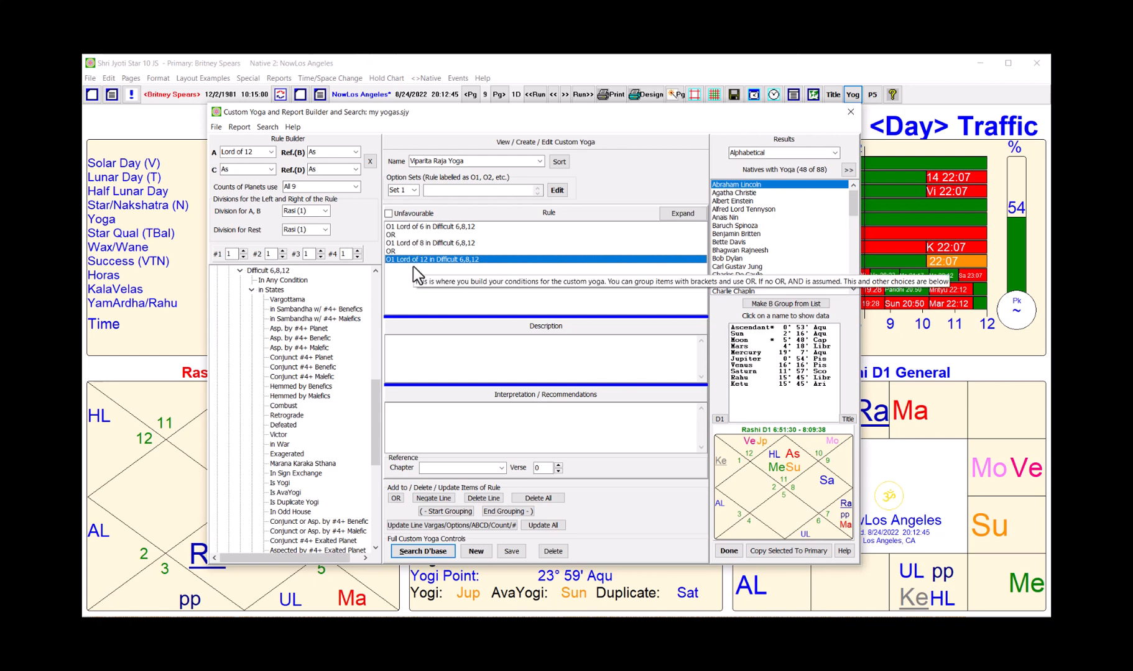
Step: Wrap the Lord of 6, 8 and 12 lines in one pair of grouping brackets
click(402, 227)
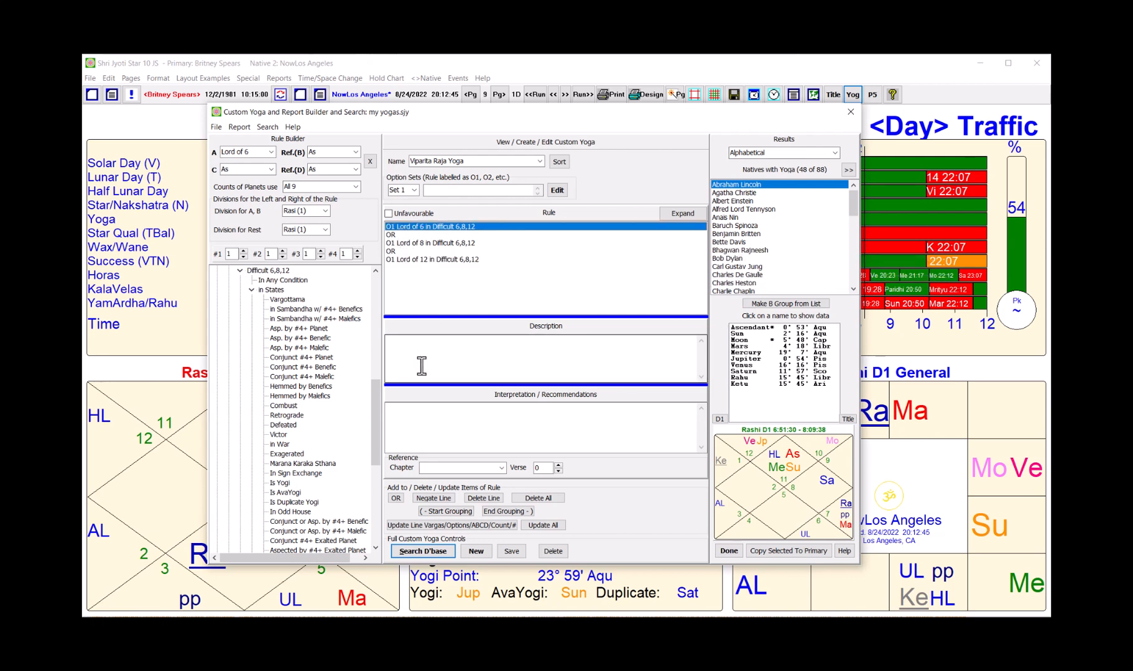
click(440, 515)
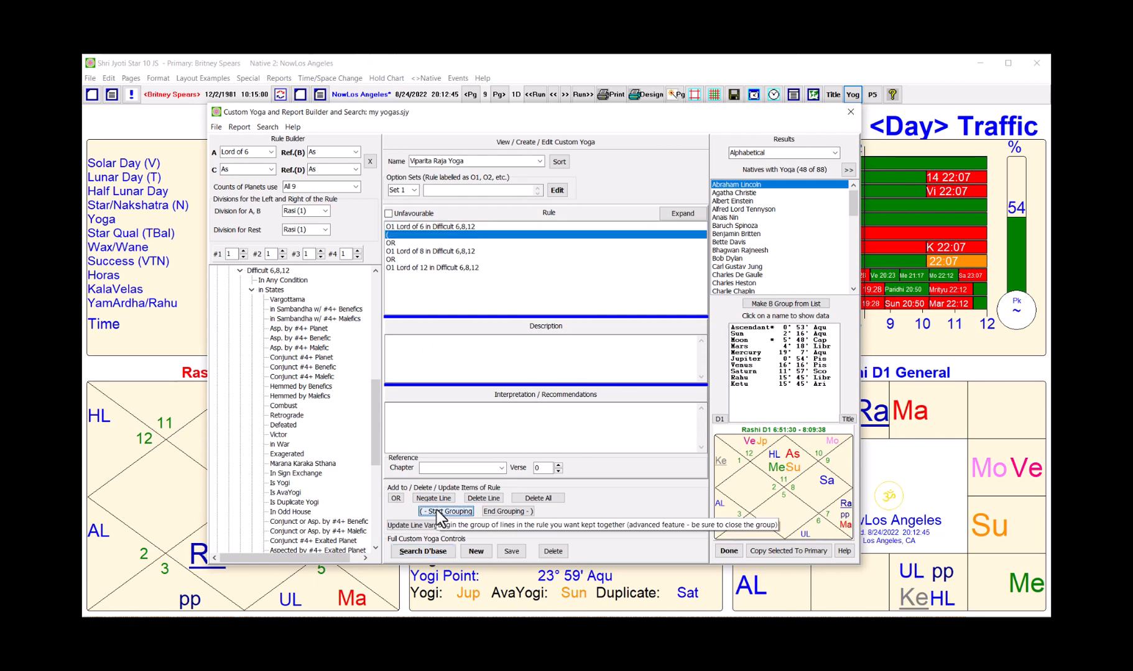
click(401, 235)
drag(401, 235, 400, 227)
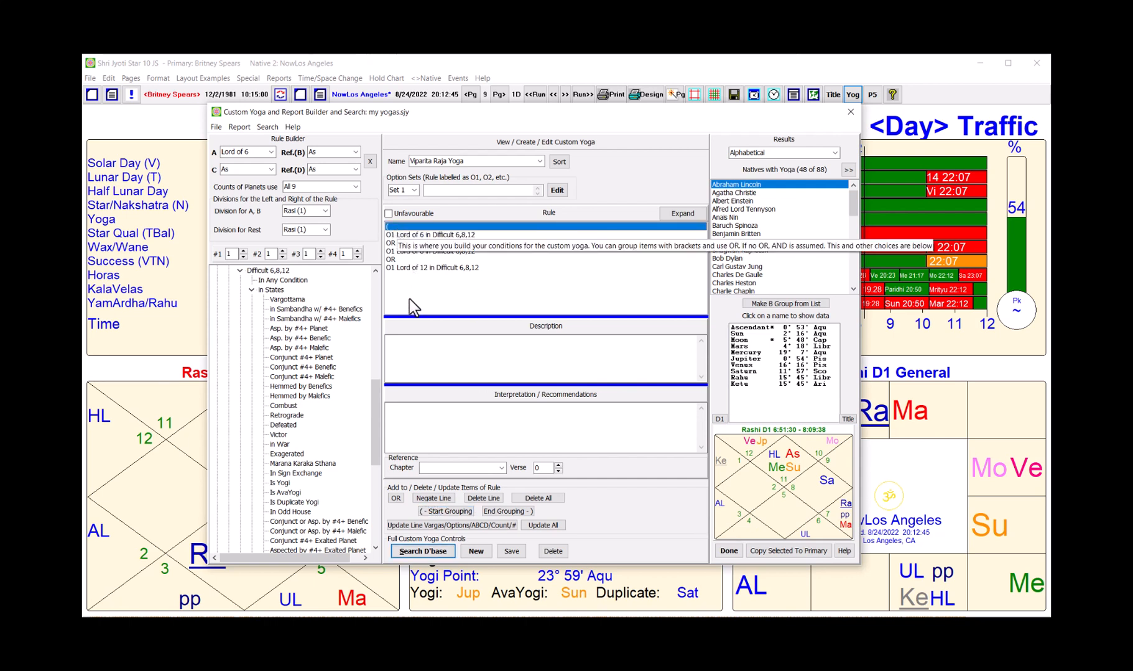
click(401, 268)
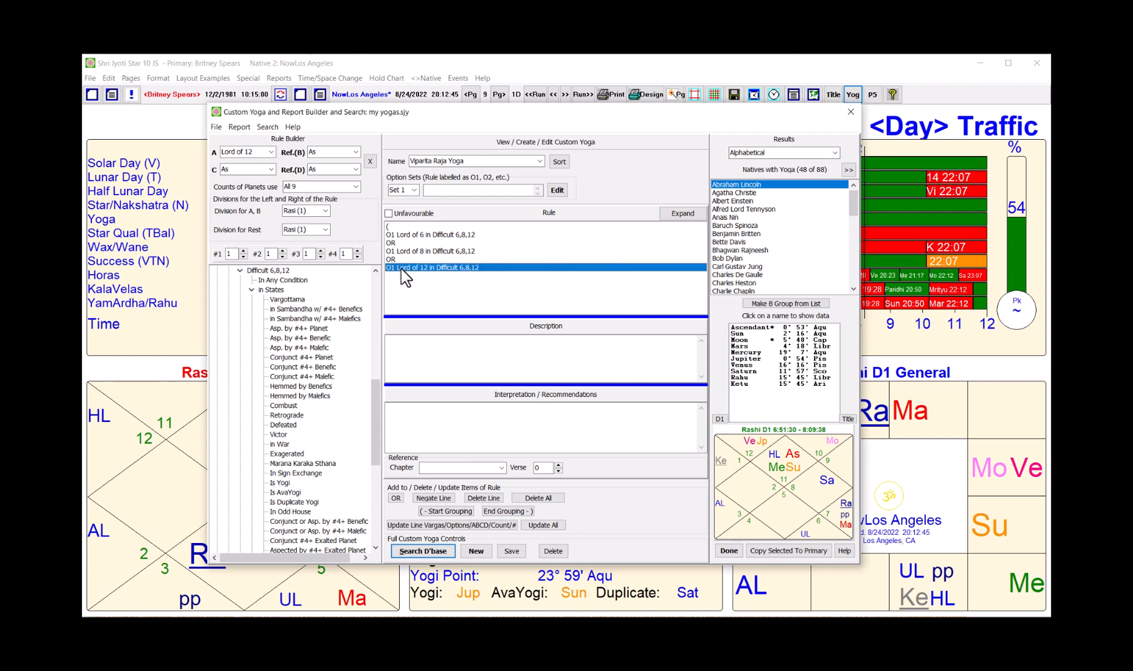
click(496, 512)
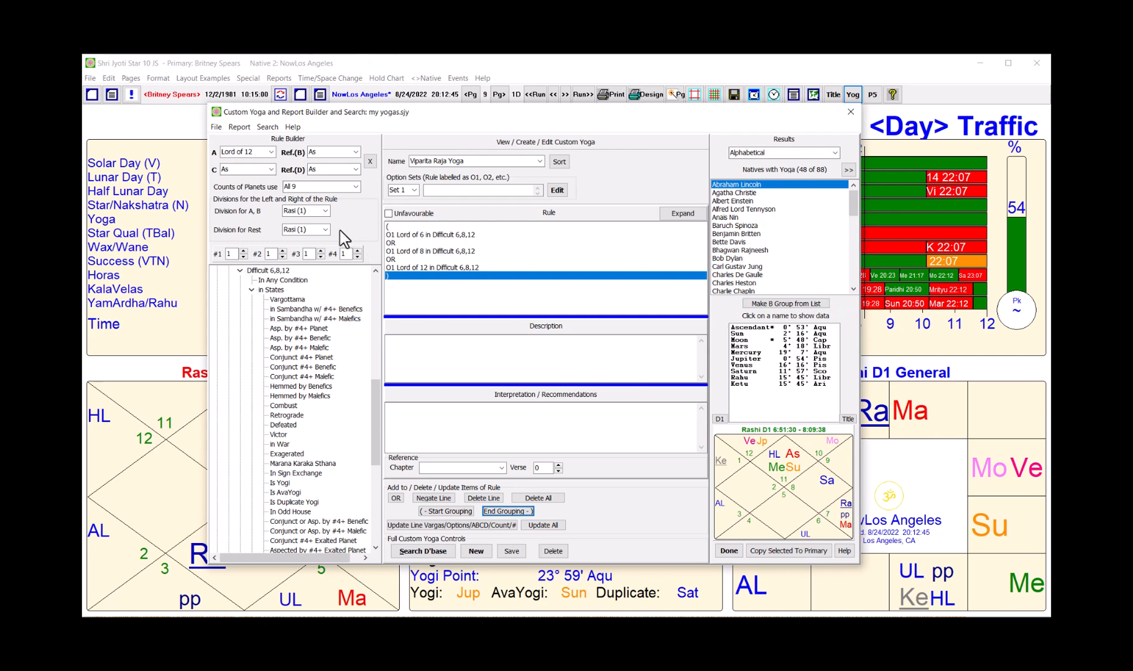
Step: Add a Lord of 1 condition requiring Own sign or greater strength
click(271, 152)
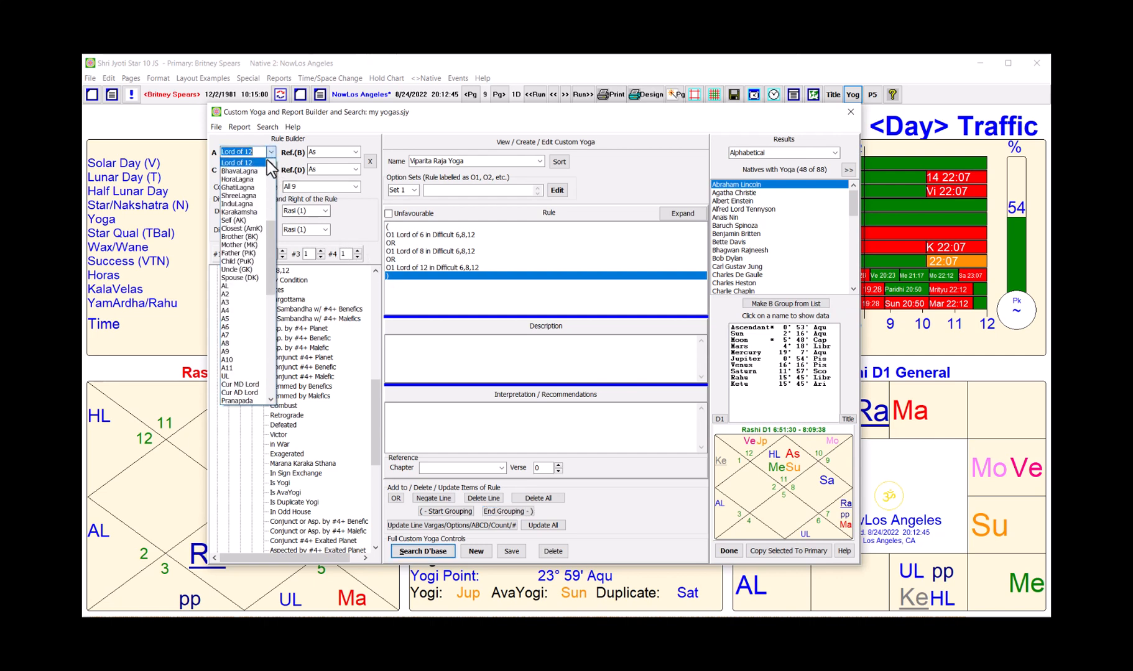
drag(270, 242, 272, 172)
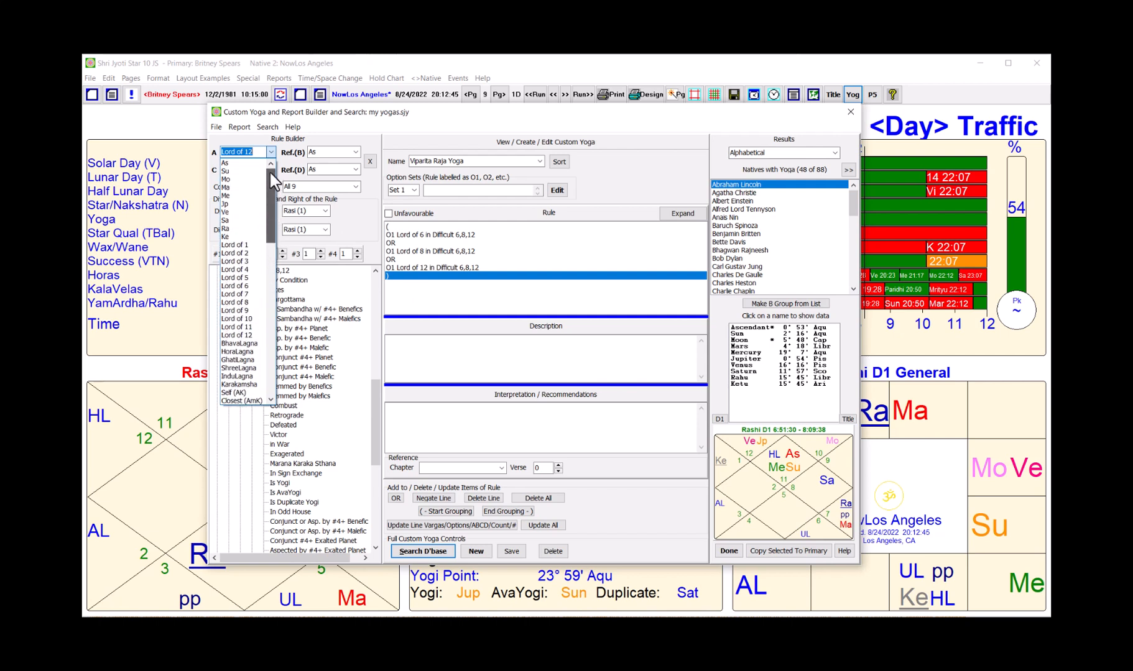
click(252, 245)
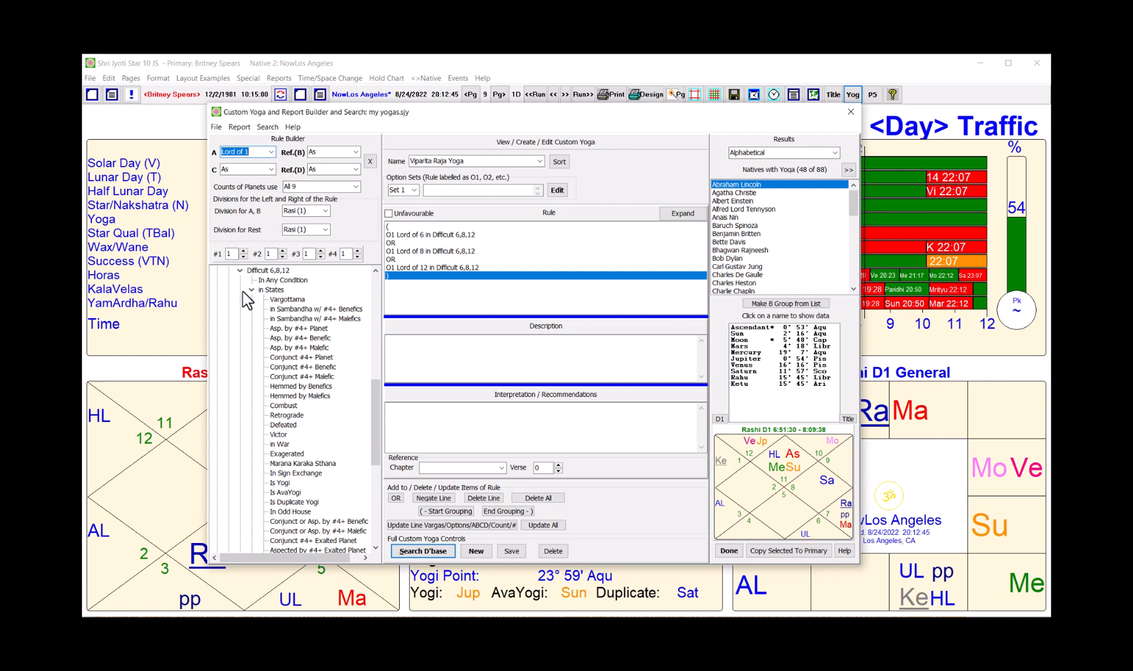
drag(377, 392, 380, 271)
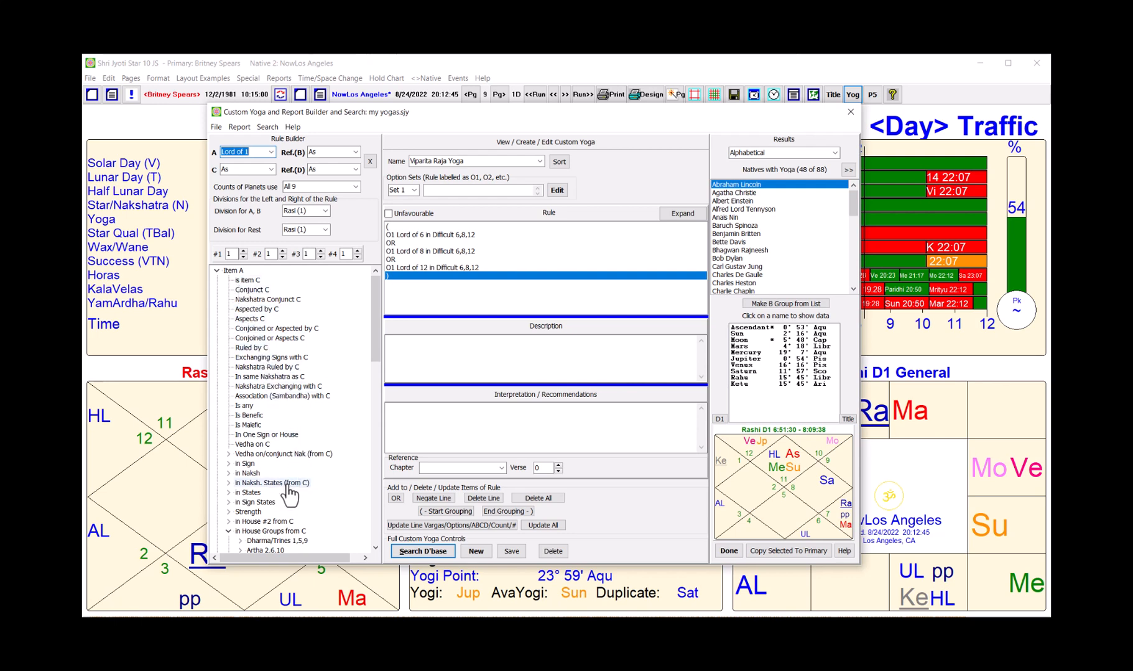
click(228, 512)
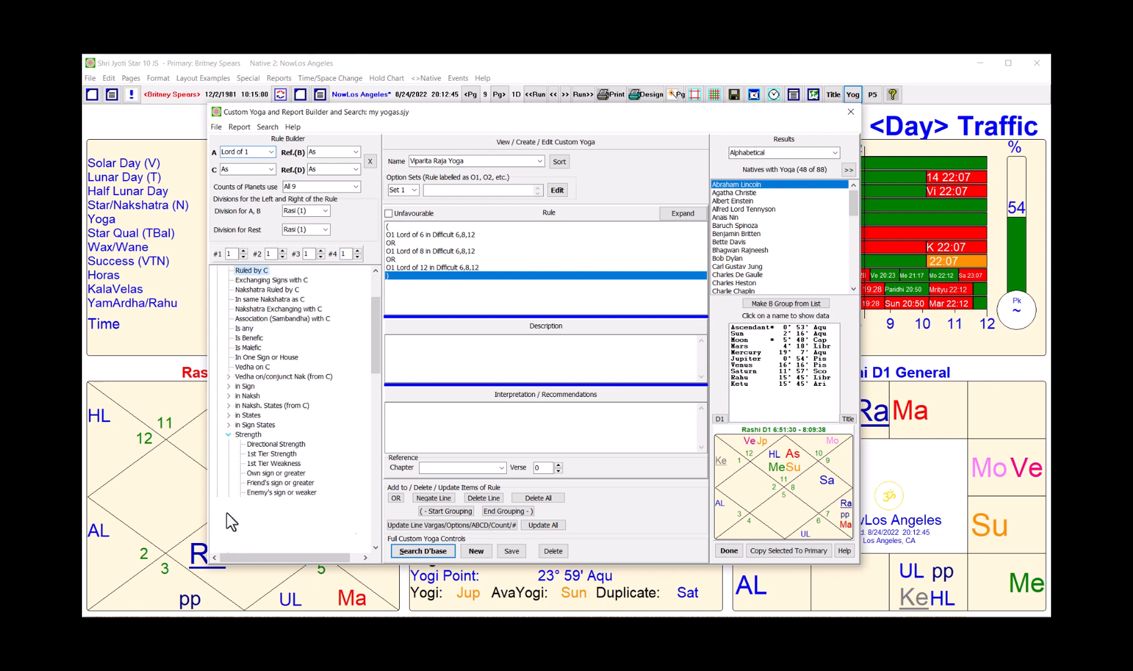
double_click(266, 475)
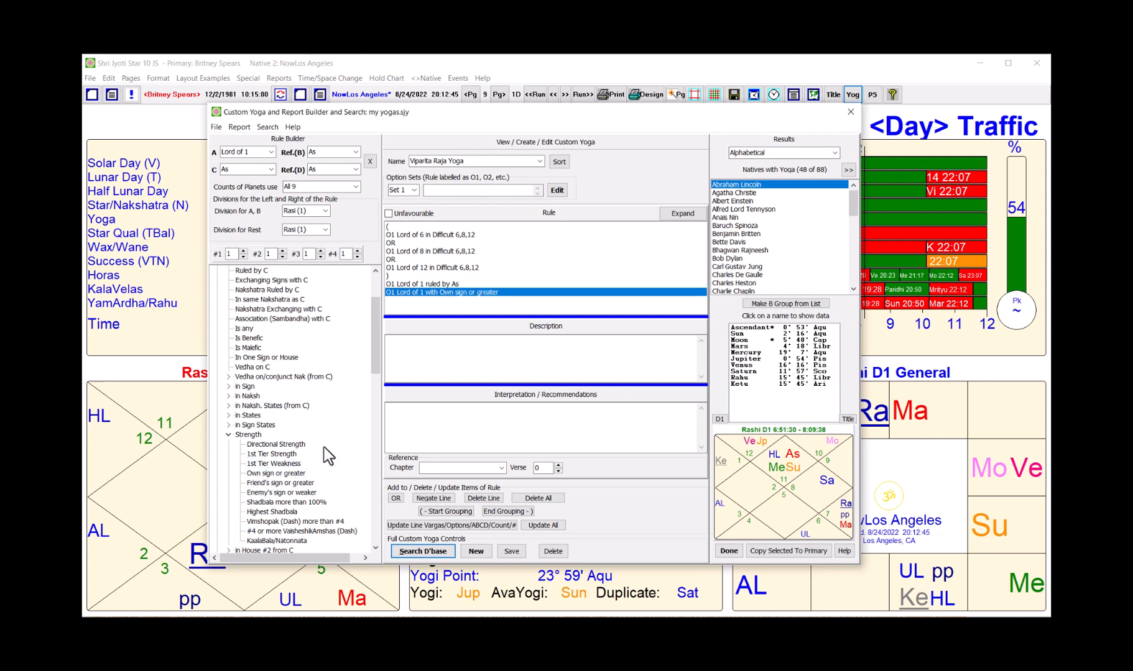
Step: Remove the stray 'ruled by As' line and search the database, finding 8 of 88 natives
click(422, 284)
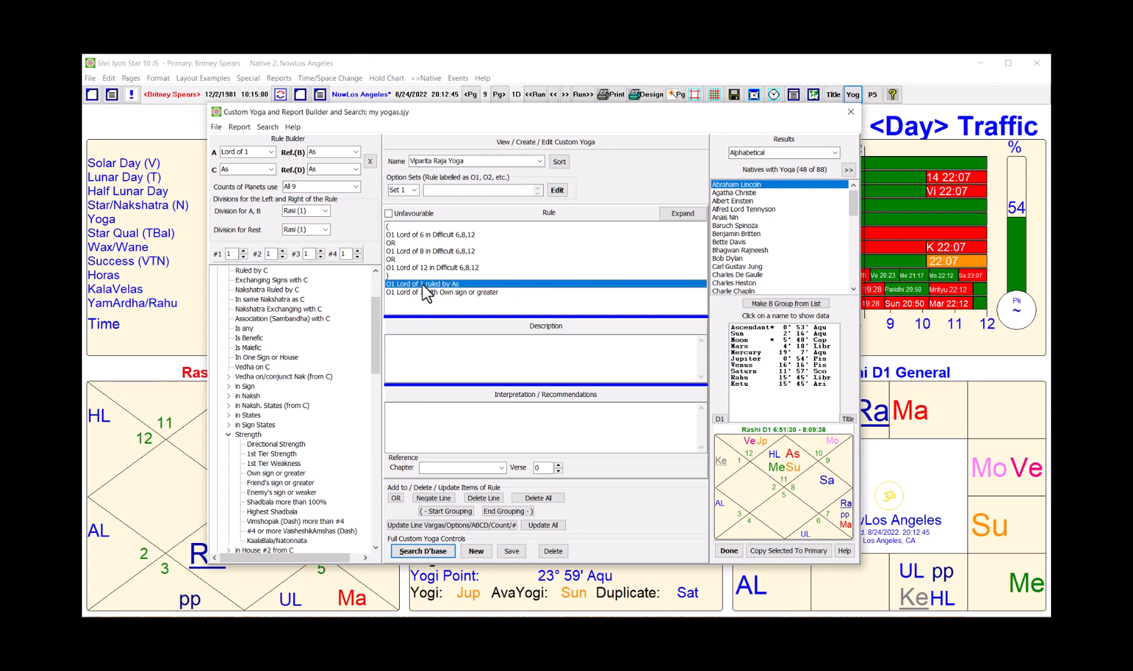
key(Delete)
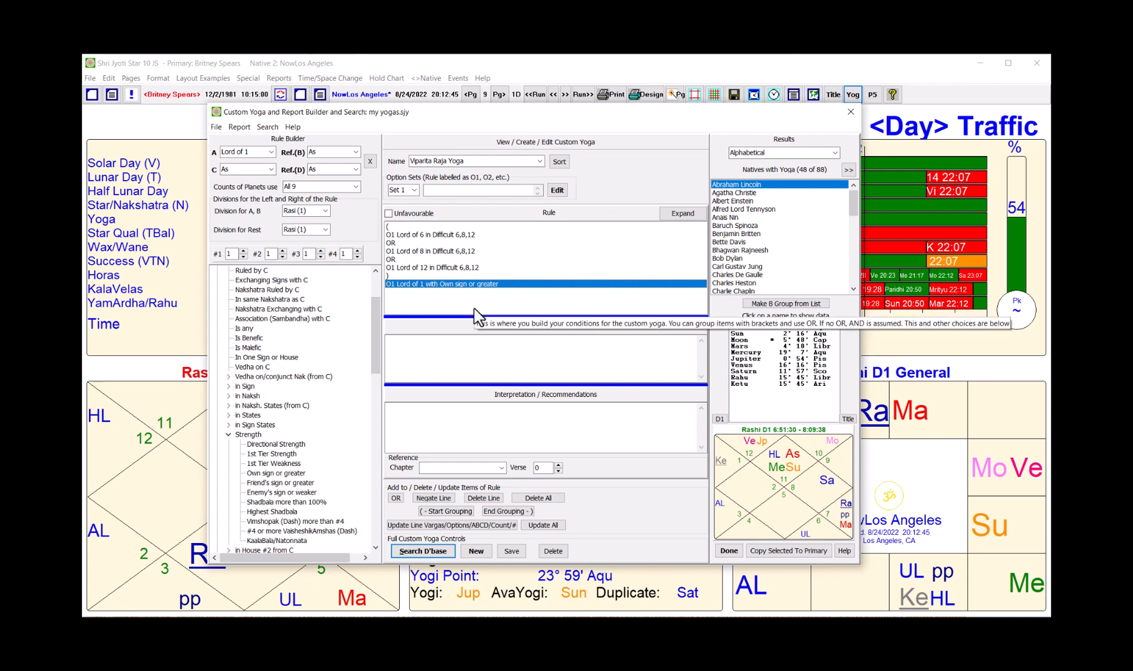
click(414, 551)
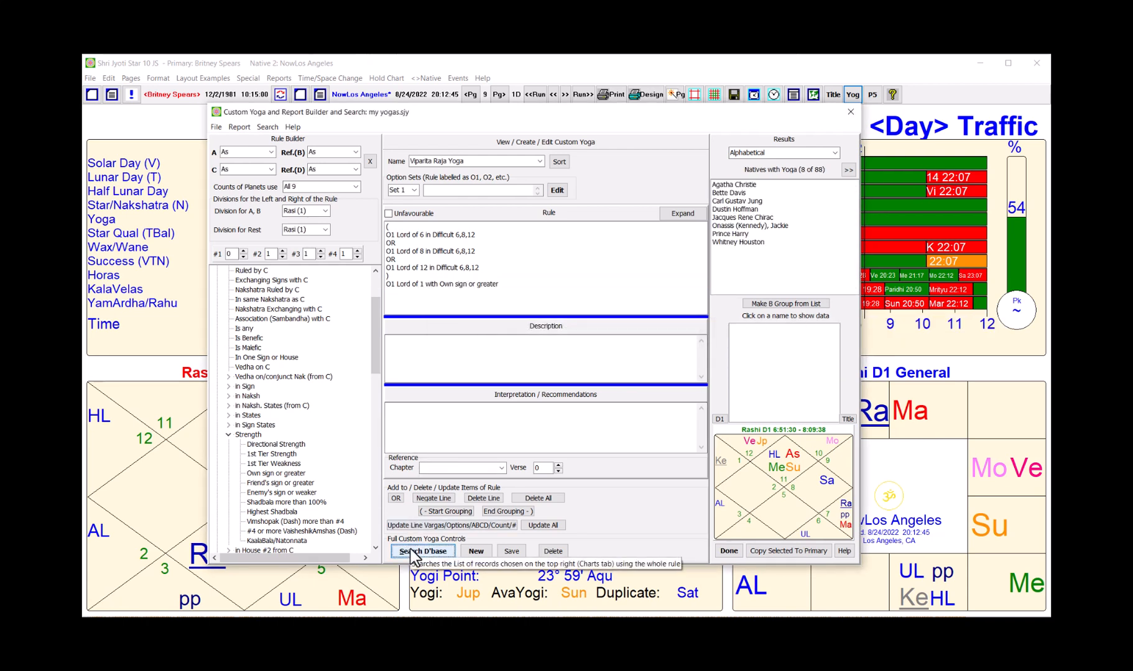
Step: Display the planet positions and Rashi chart of the first of the 8 matching natives
click(729, 184)
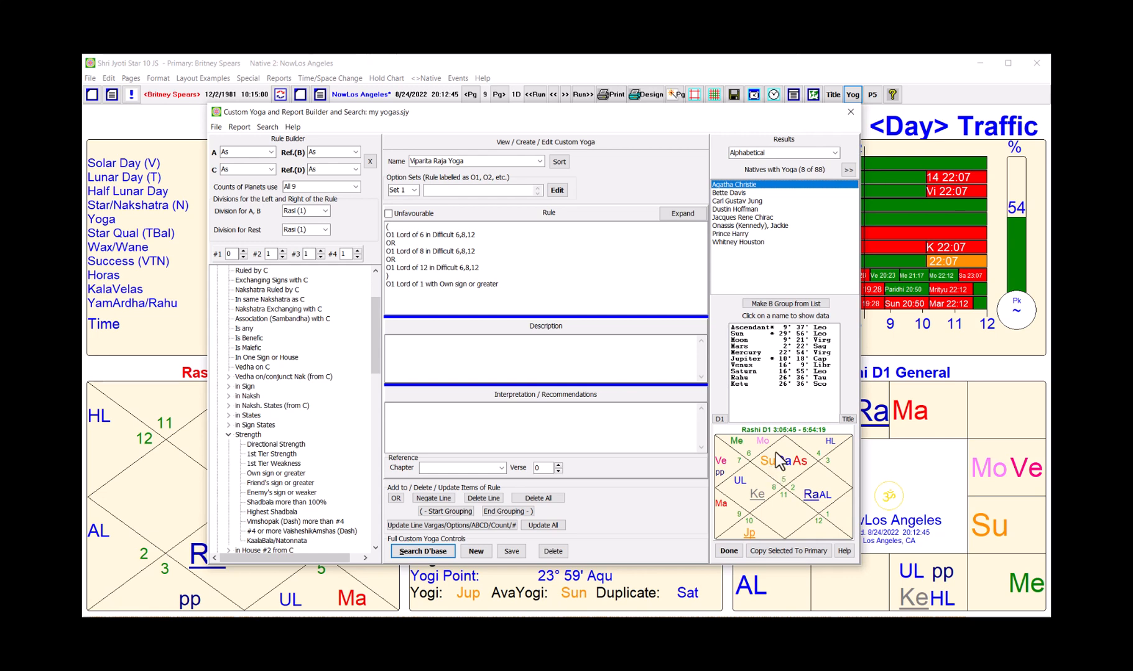
drag(376, 357, 382, 415)
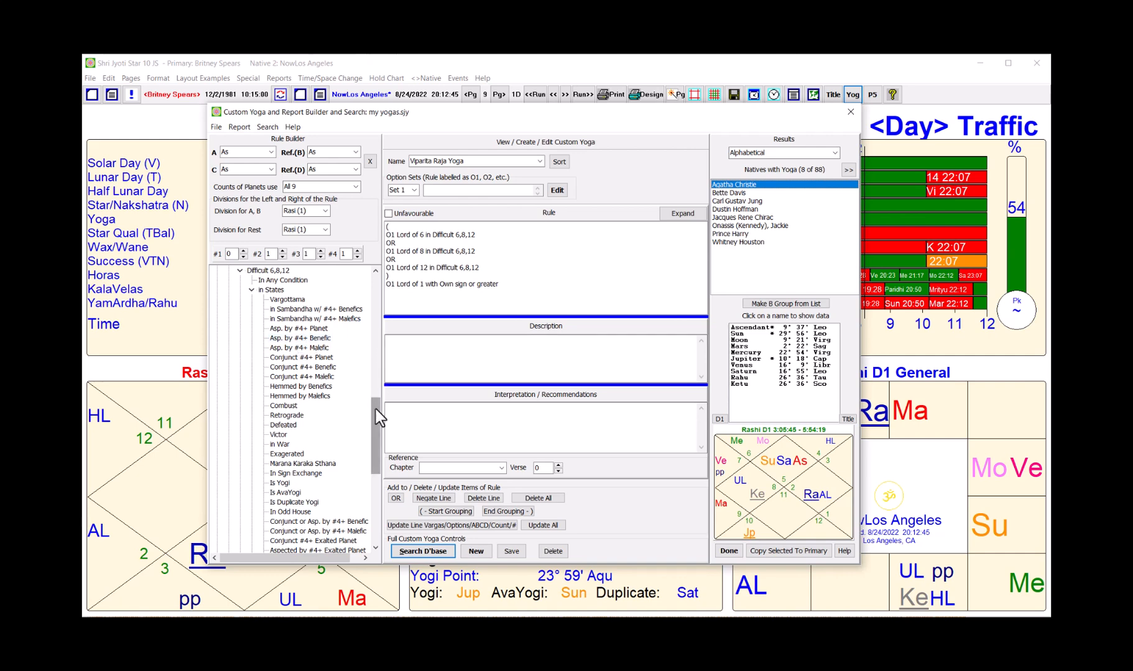
Step: Tidy the rule condition tree by collapsing the Strength and house group categories
drag(376, 409, 375, 286)
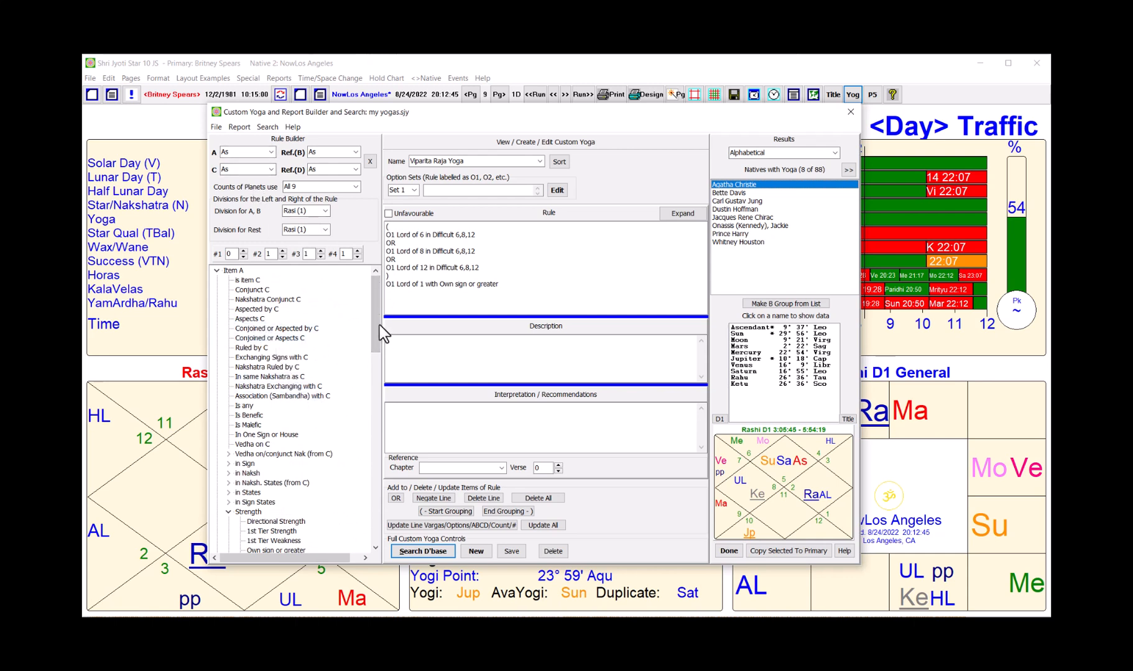
drag(378, 325, 364, 411)
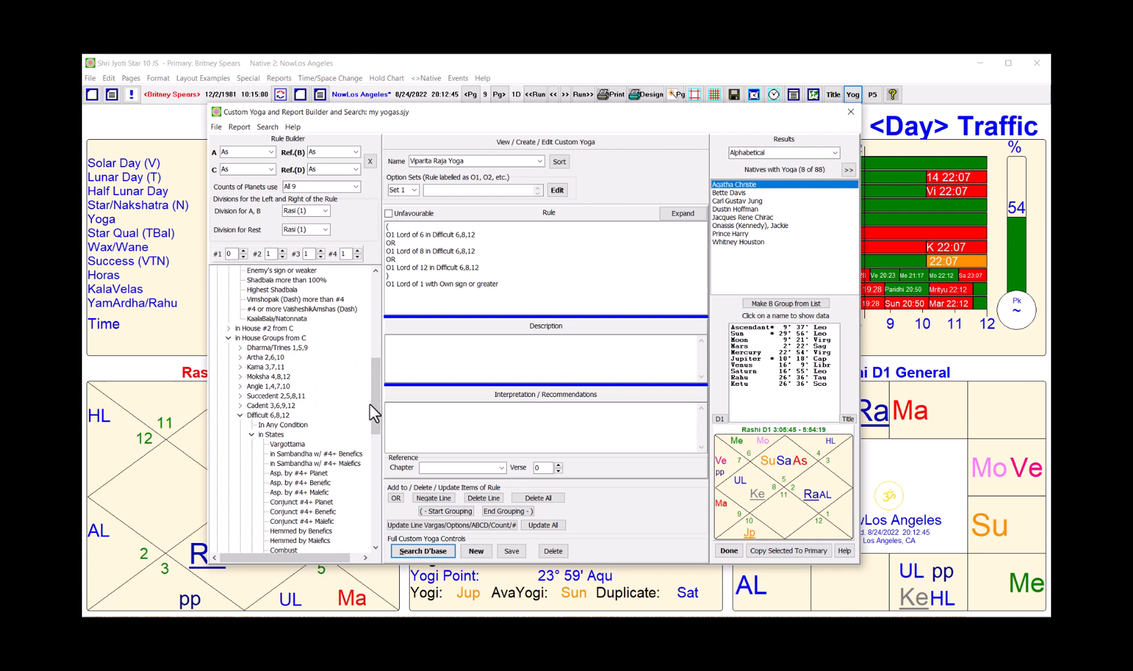
click(369, 405)
drag(375, 407, 380, 365)
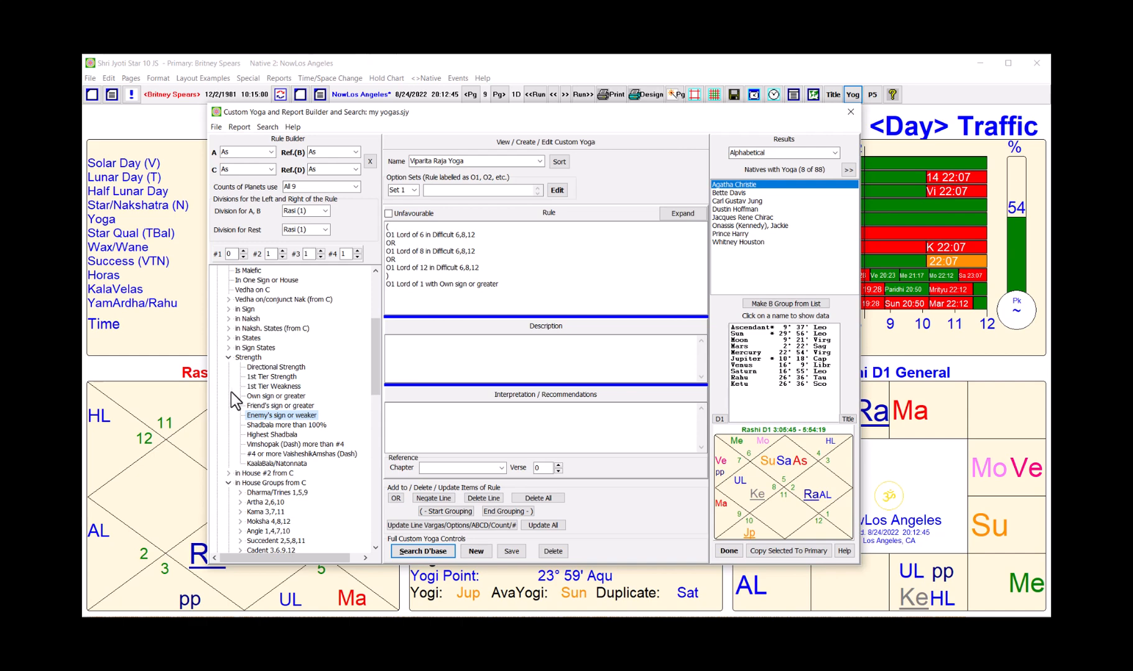
click(228, 358)
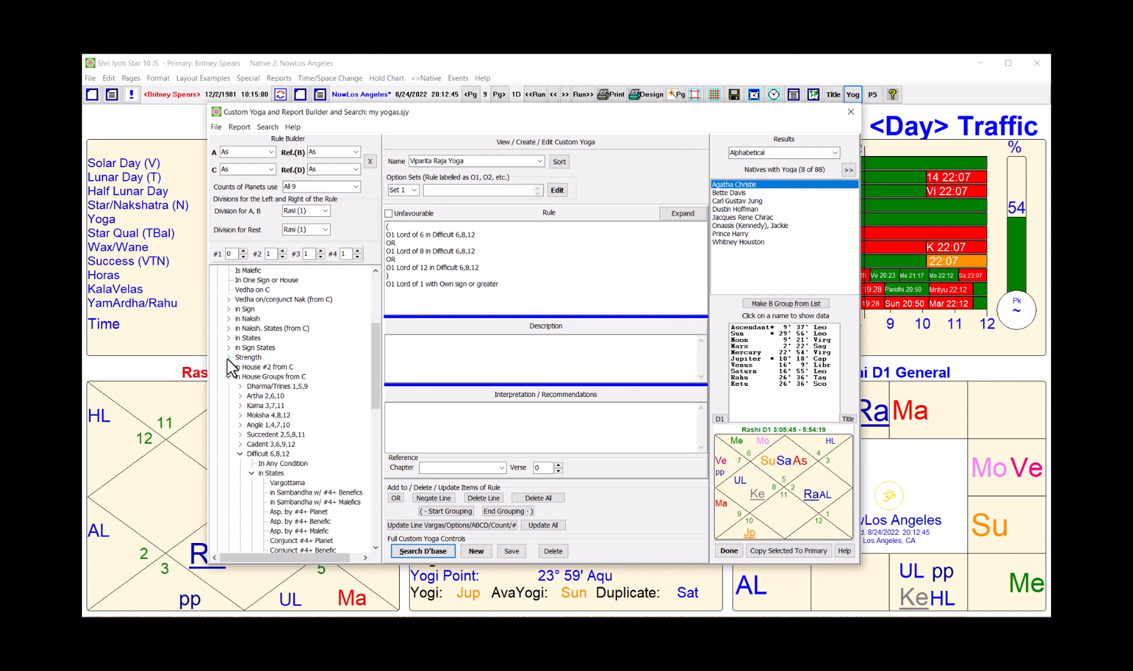
click(227, 378)
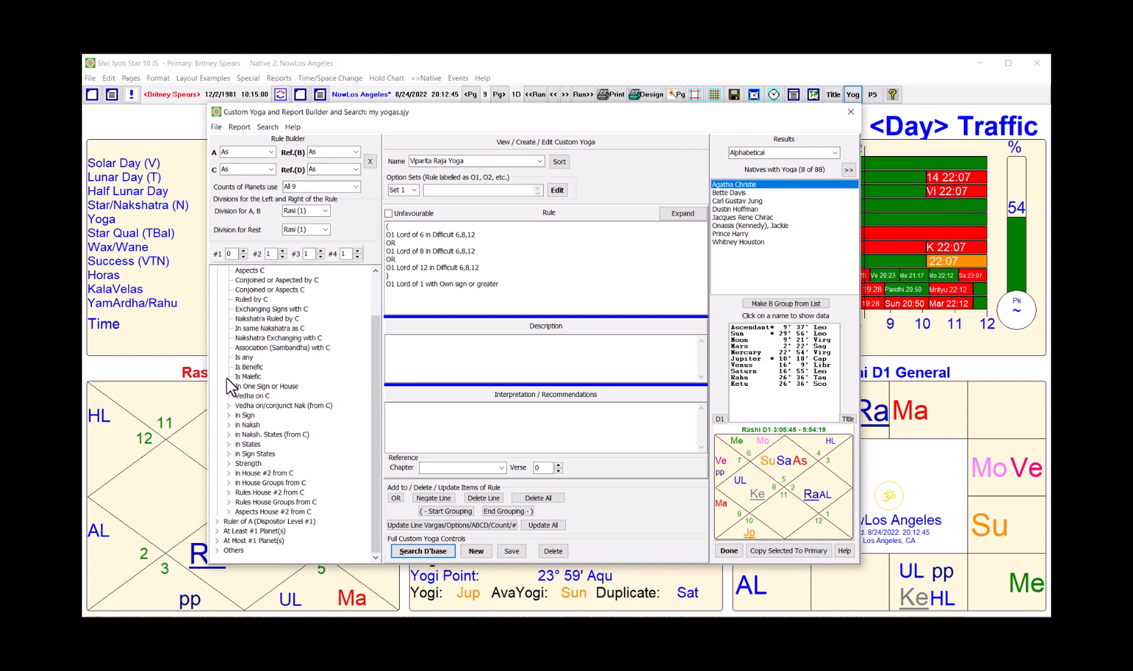
drag(376, 376, 382, 318)
Step: Expand 'in States' and add the 'As Conjunct or Asp. by 2+ Benefic' condition
click(226, 454)
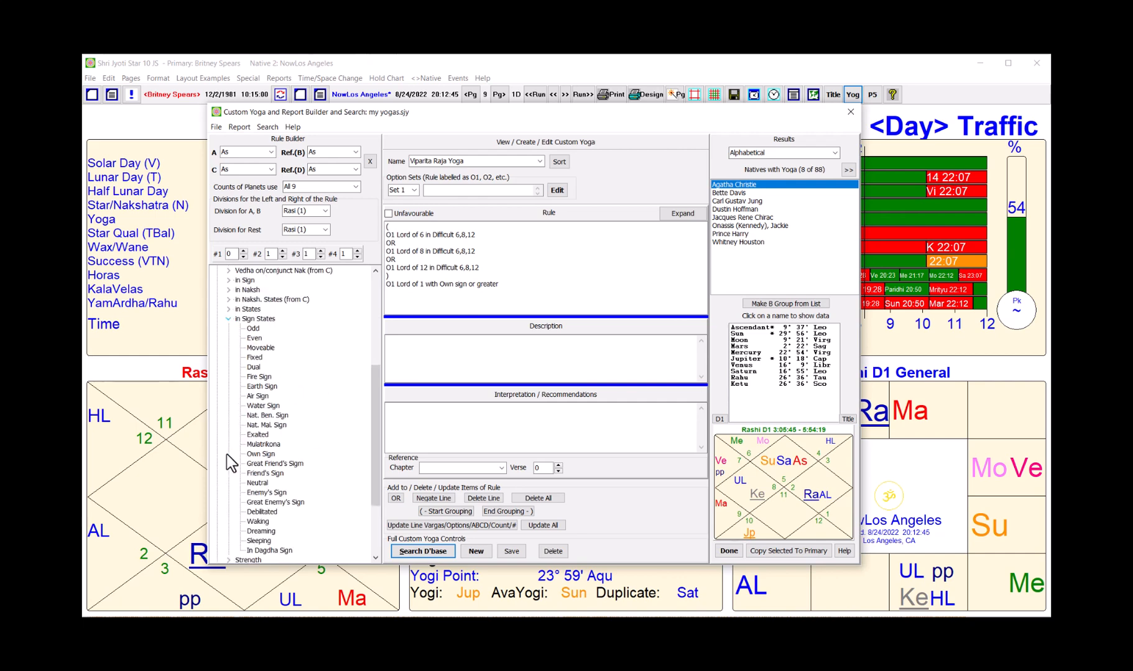
click(227, 319)
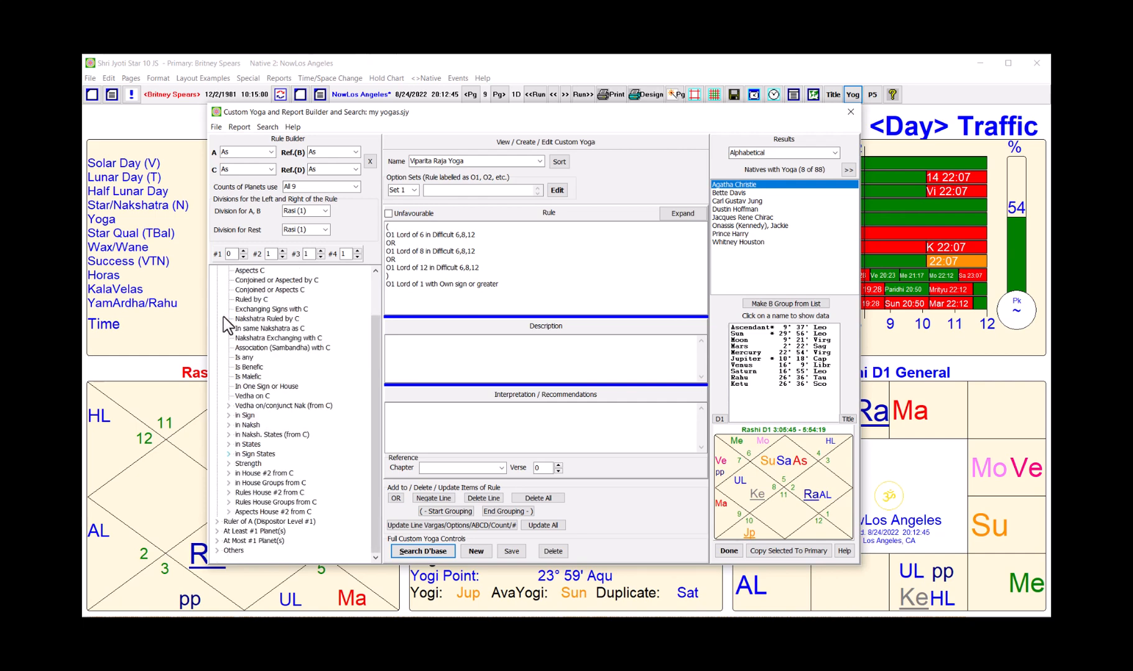
scroll(271, 372, up, 2)
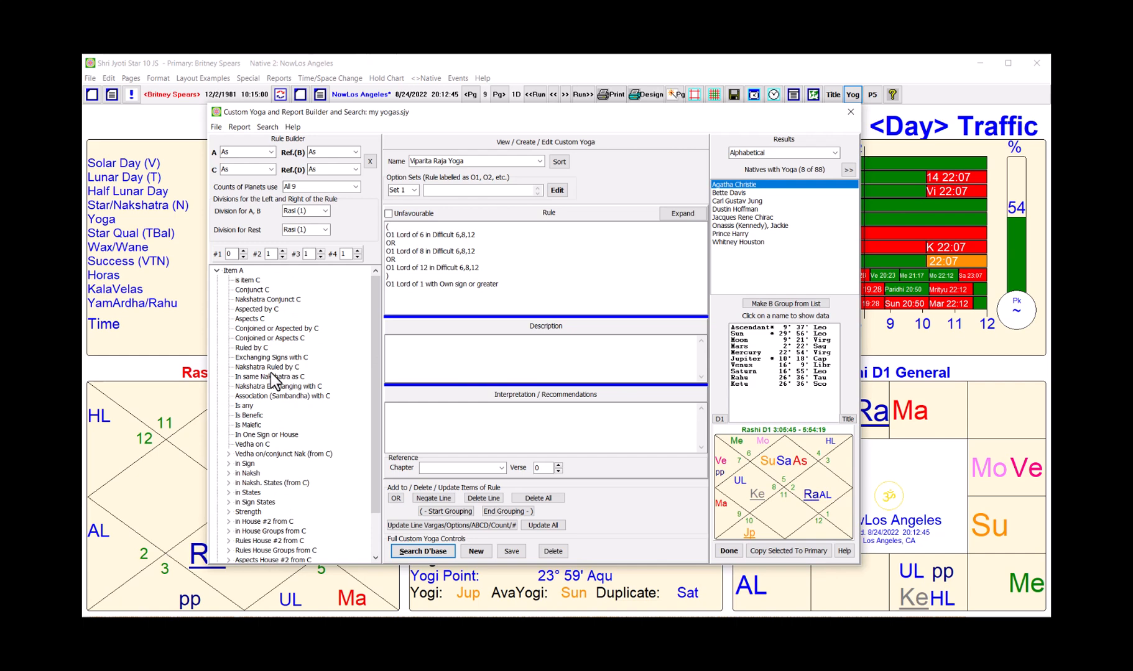
scroll(271, 373, down, 1)
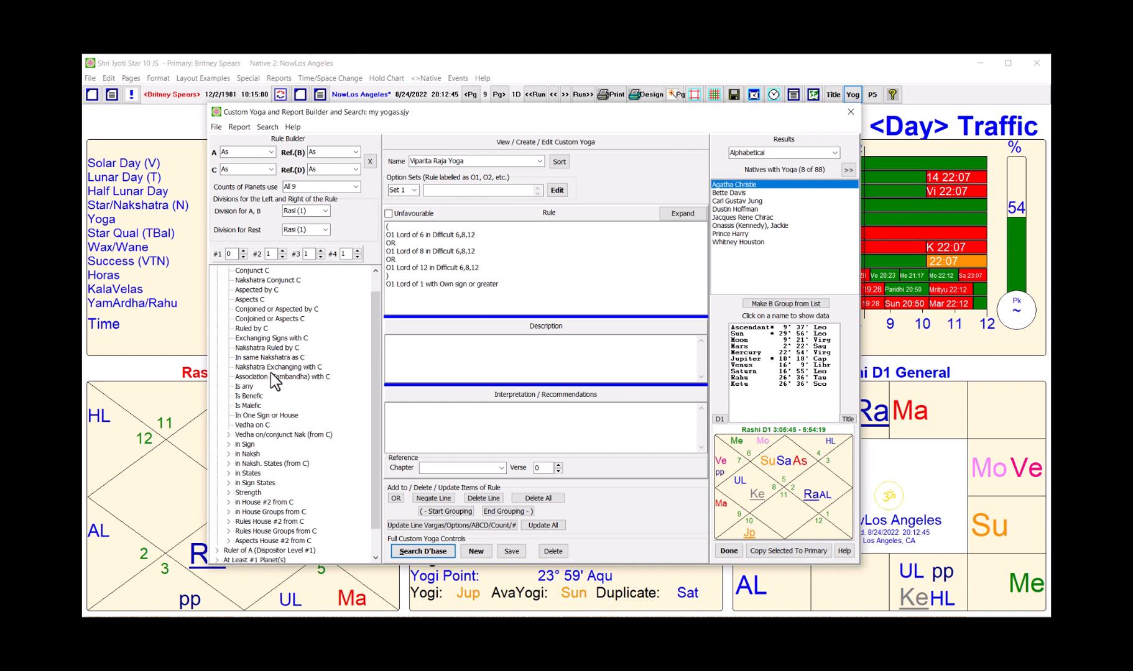
click(228, 473)
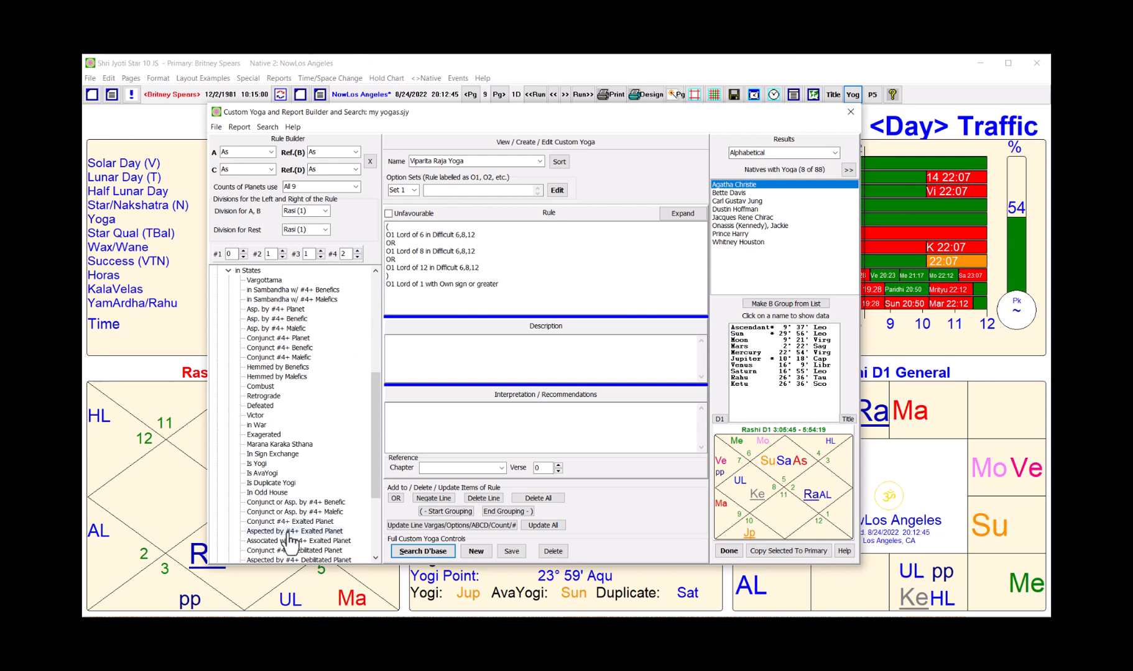
double_click(307, 503)
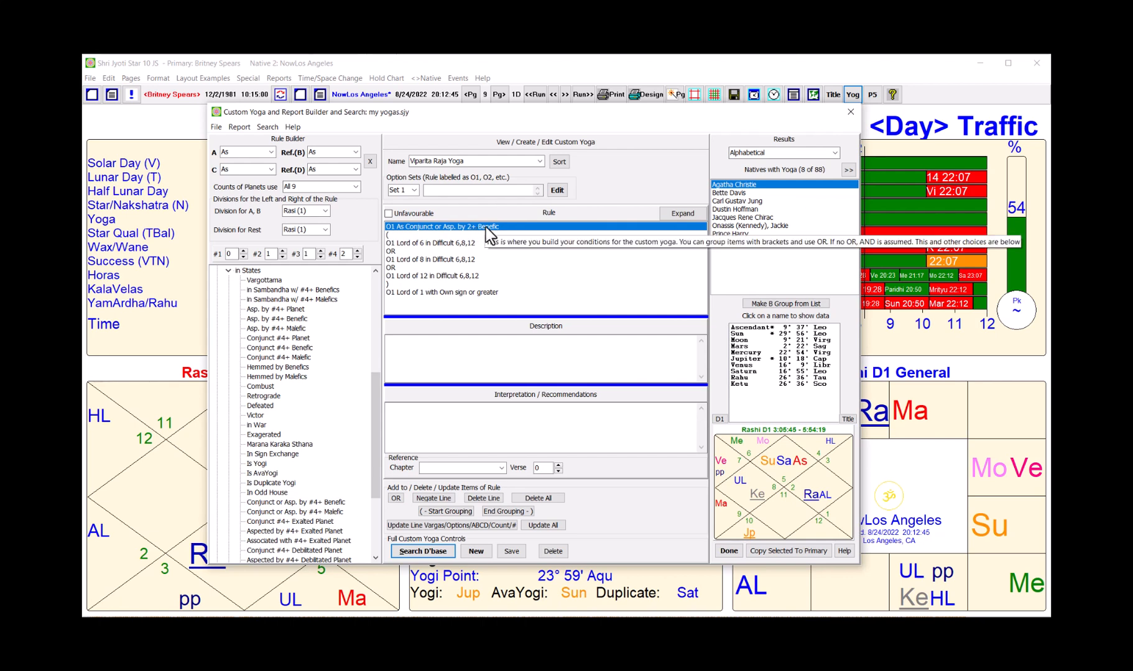
Step: Rerun the search, show the single matching native's chart, and open the yoga Option Sets
click(458, 292)
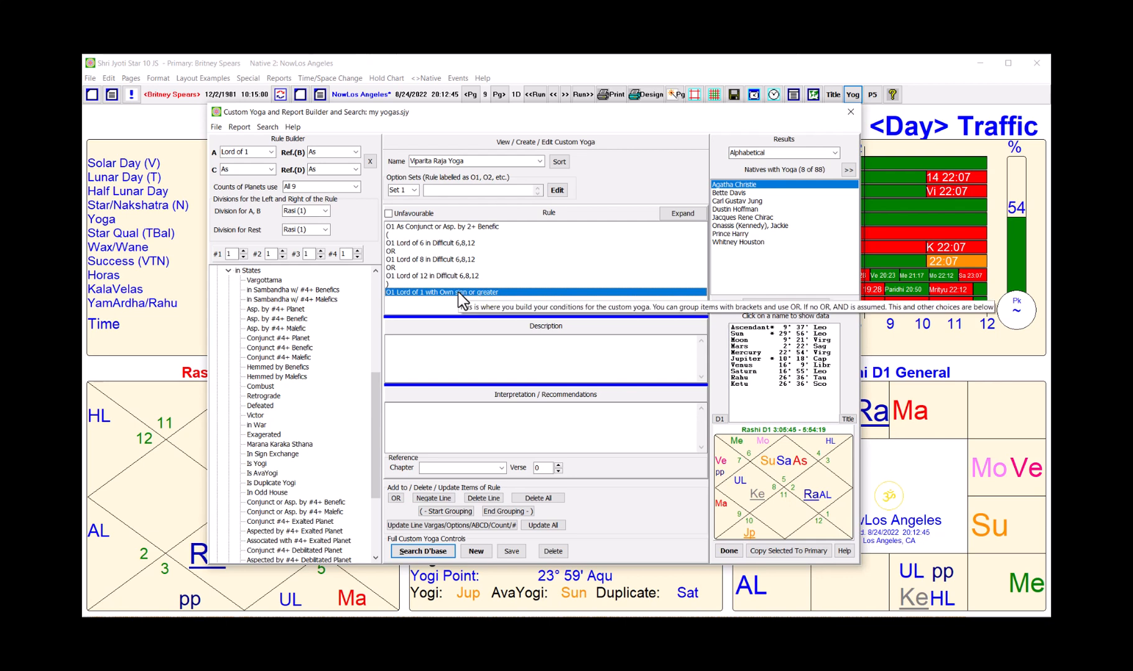
click(421, 550)
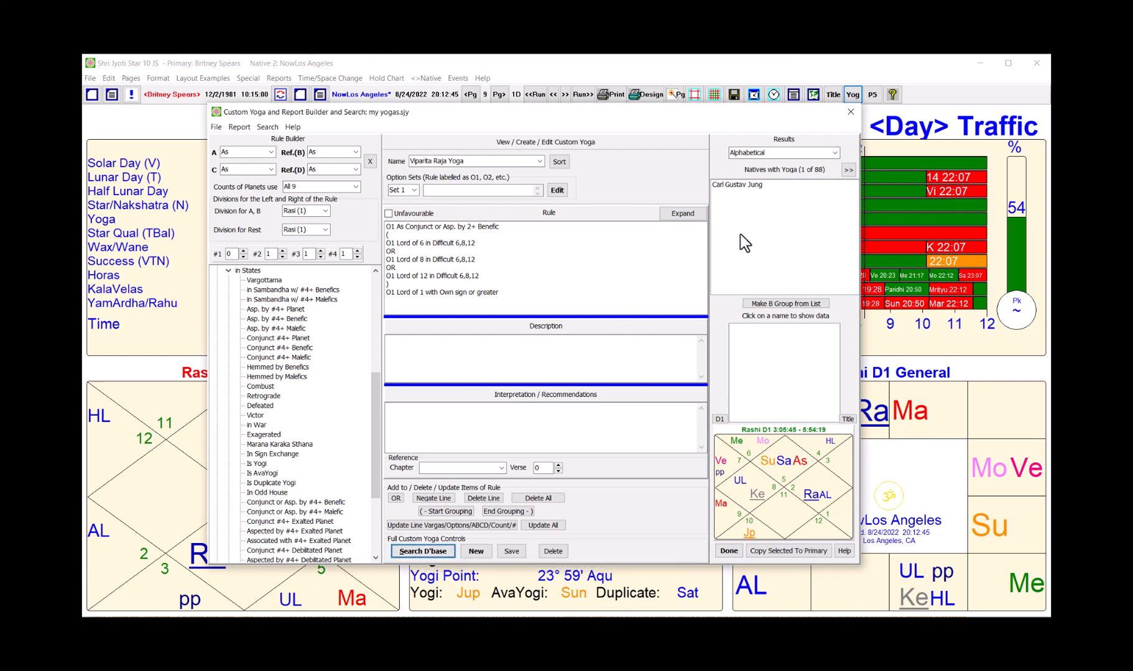
click(756, 184)
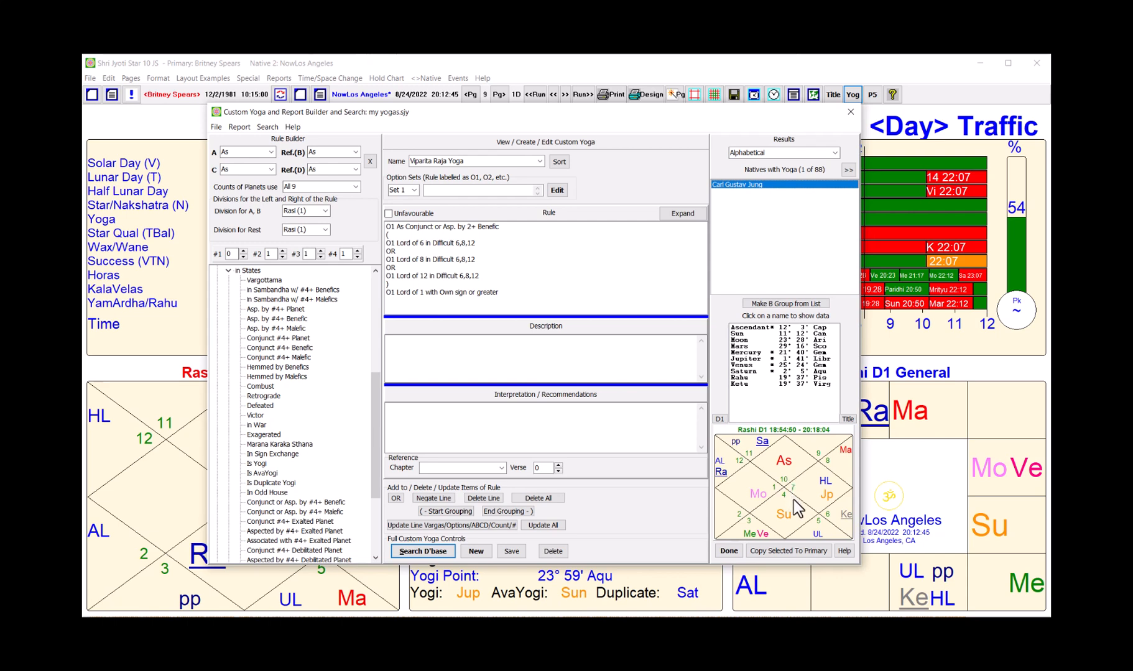
click(557, 191)
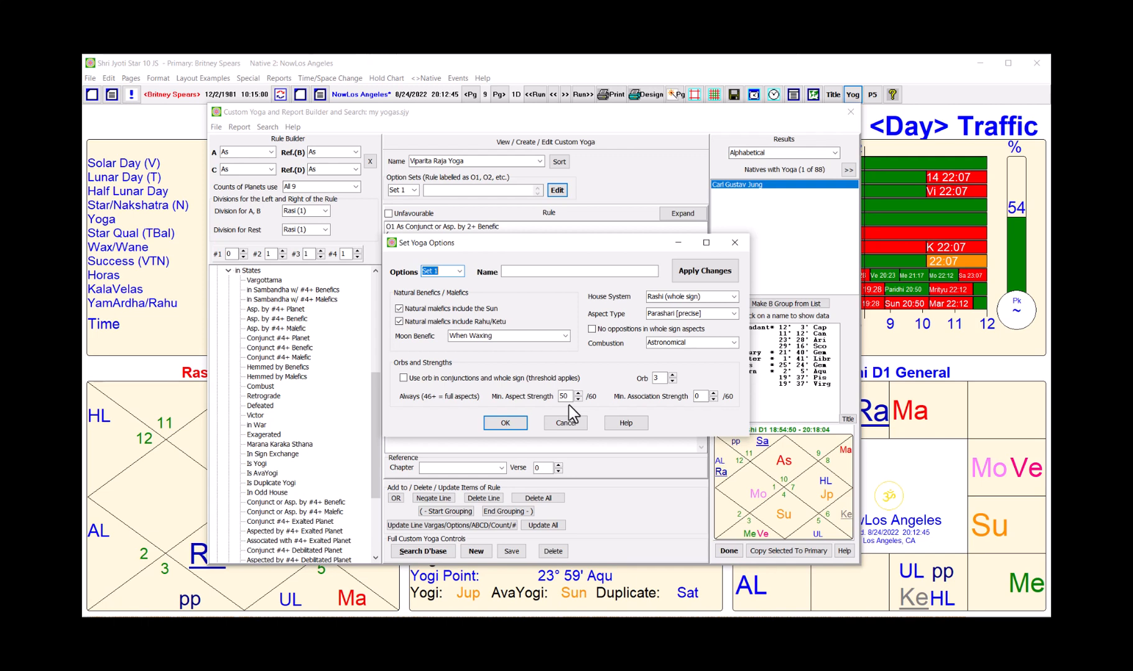
Step: Set the yoga Aspect Type to Whole Sign, apply the change and close the options
click(735, 314)
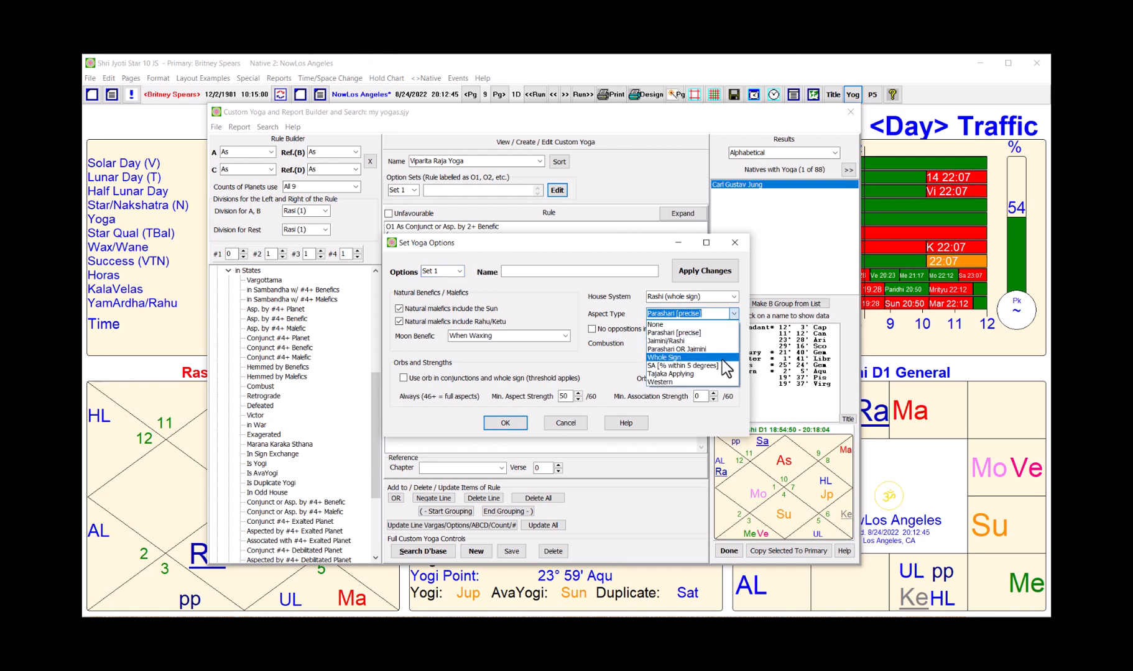
click(721, 358)
click(706, 273)
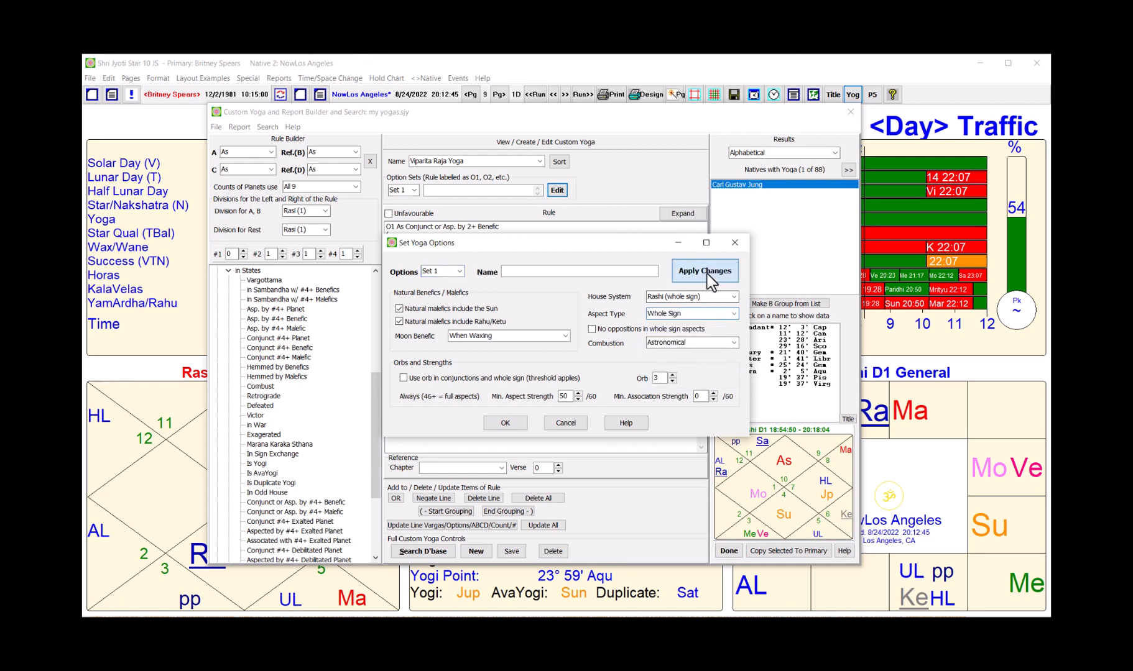
click(504, 424)
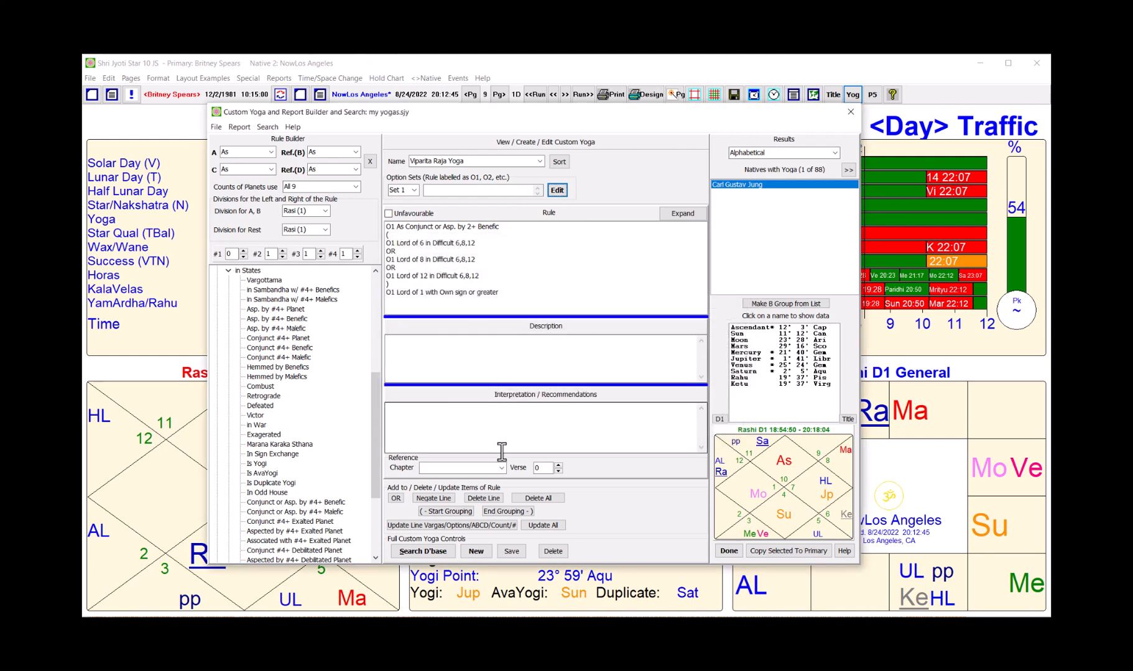
Step: Rerun the search with Whole Sign aspects, dismiss the refresh notice, and select the Lord of 1 line
click(443, 552)
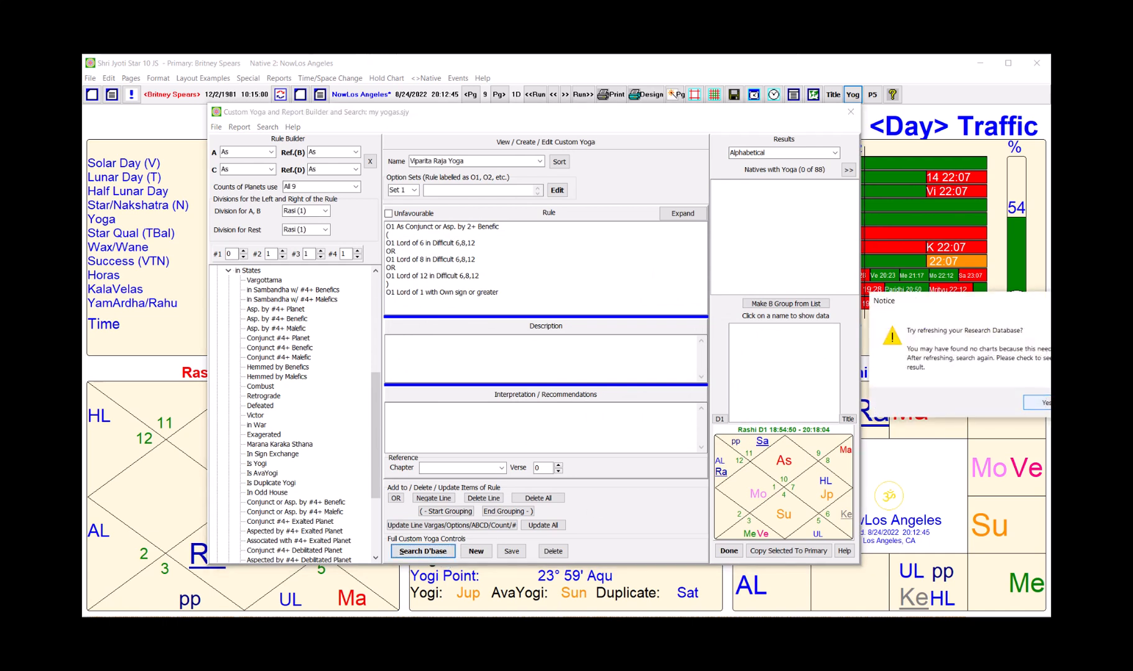
click(1037, 403)
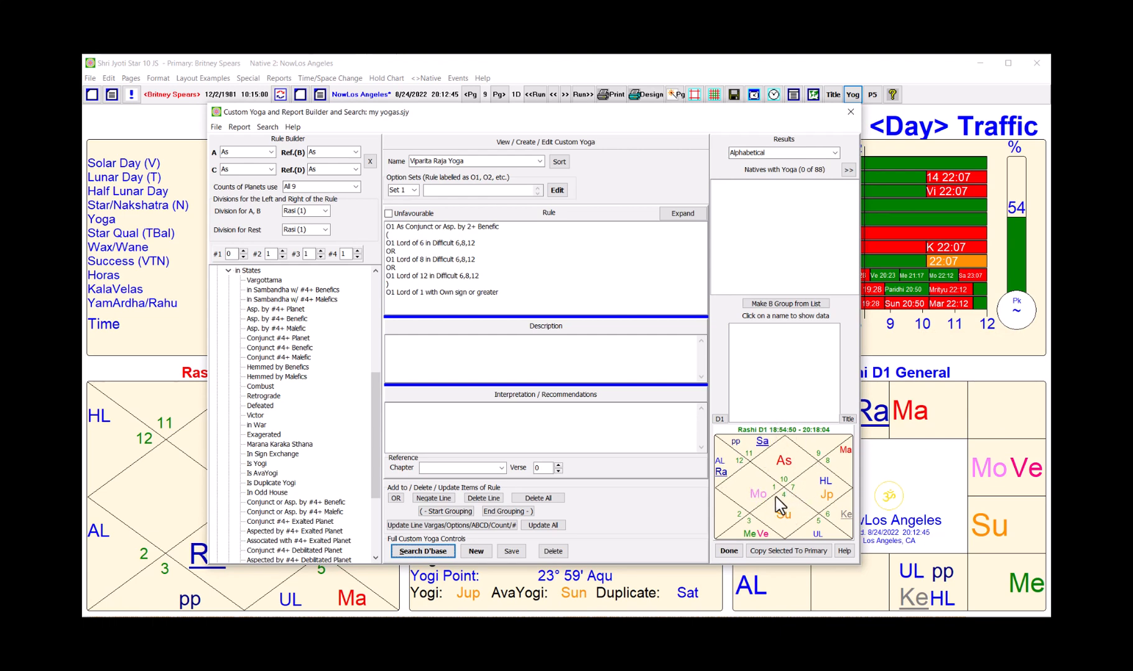
click(456, 292)
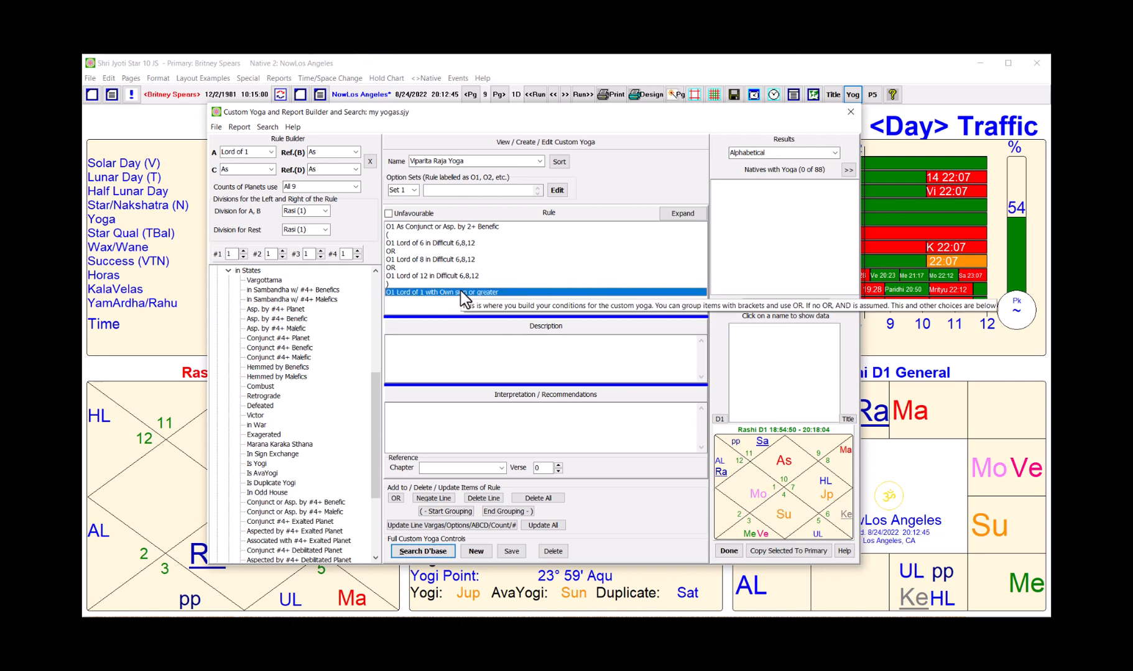
Step: Delete the Lord of 1 own-sign line, re-search to find 2 of 88 natives, and show the first
key(Delete)
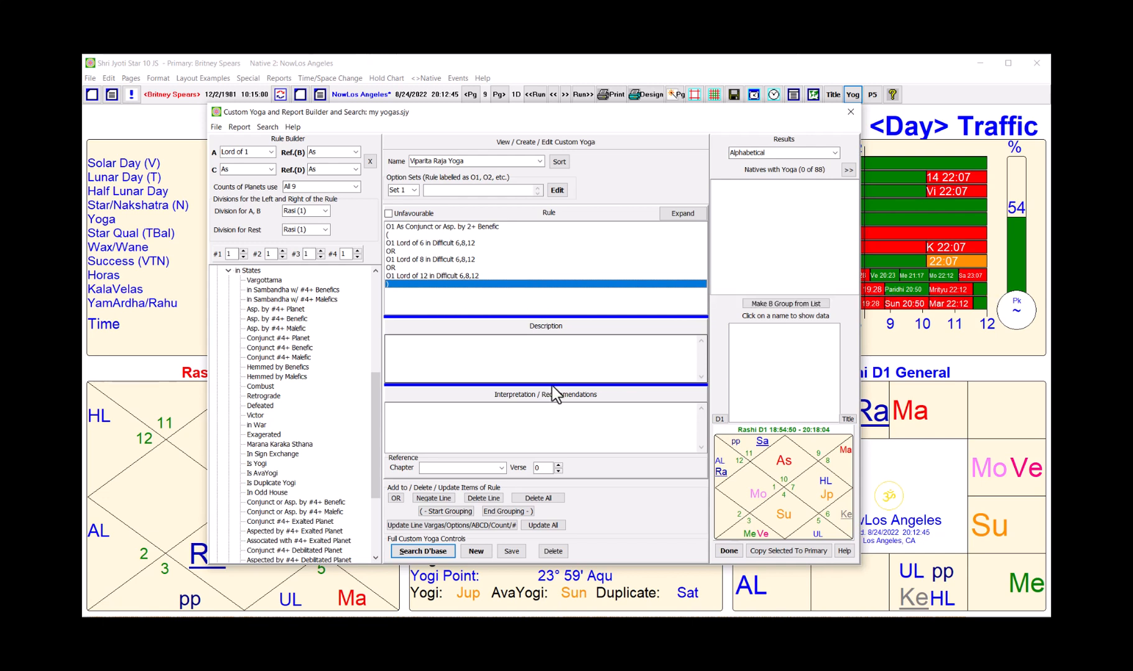
click(423, 551)
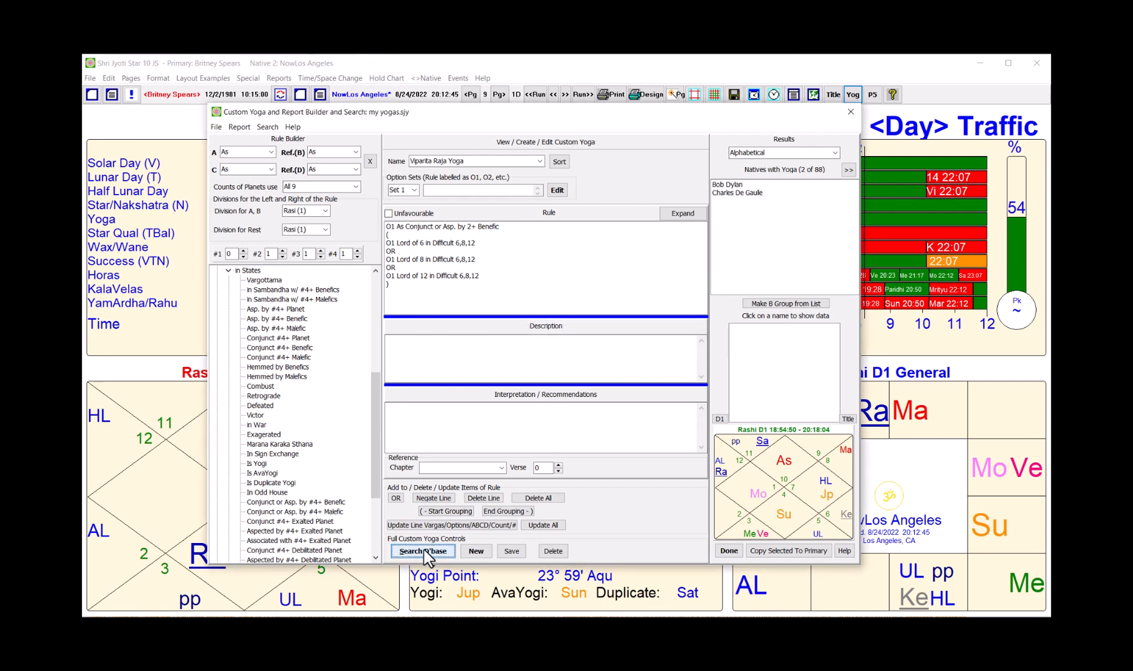
click(724, 185)
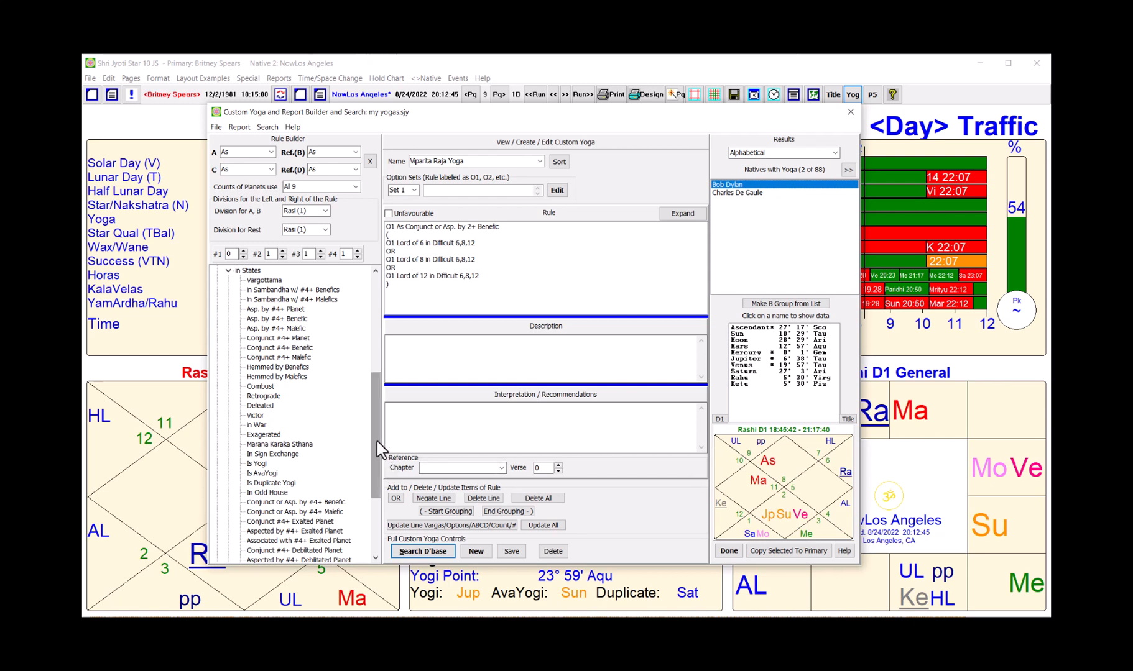
Step: Collapse 'in States' and add an 'As aspects As' line at the top of the rule
click(226, 271)
double_click(225, 272)
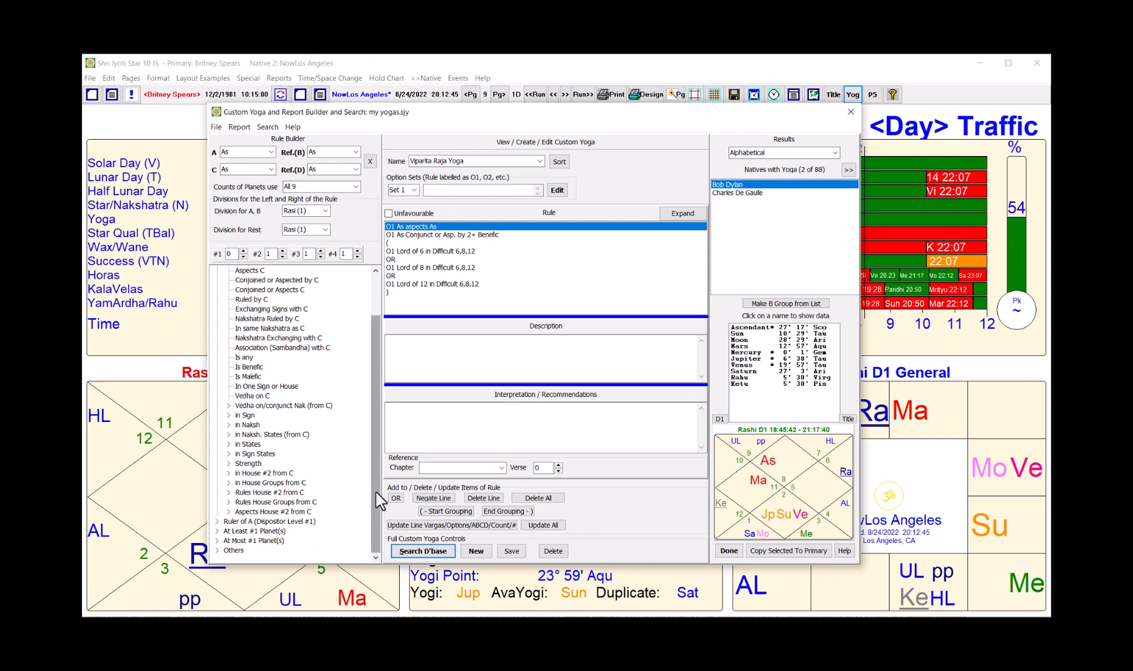
drag(376, 491, 376, 449)
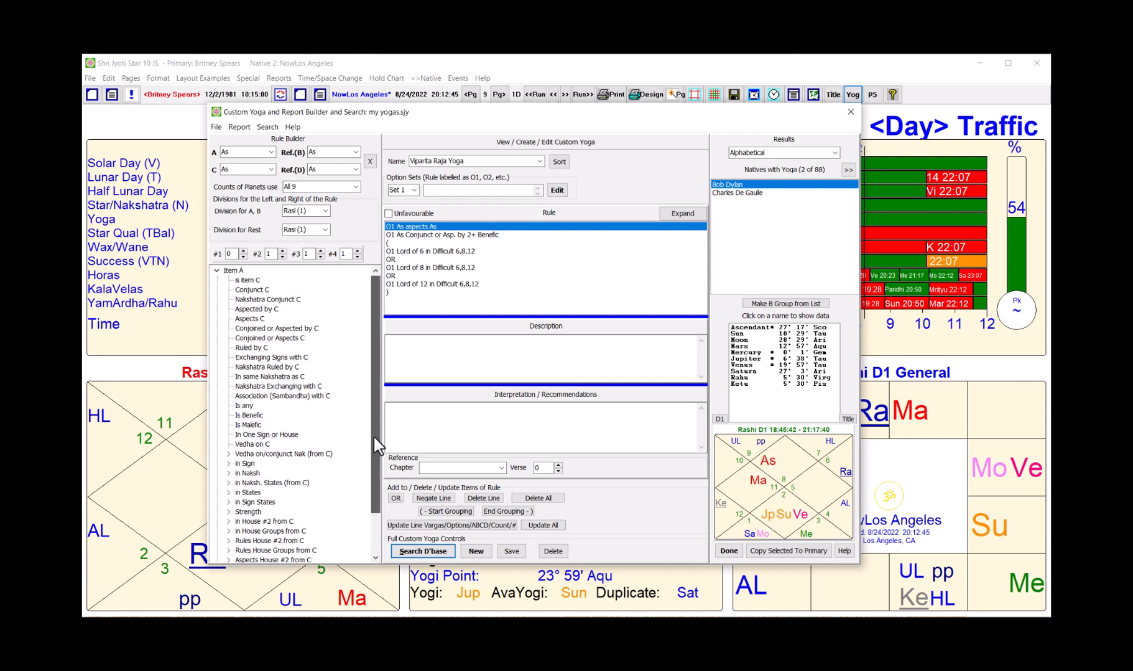
Step: Set item A to Lord of 2 with the Moon as reference, then request deleting the whole rule
click(271, 153)
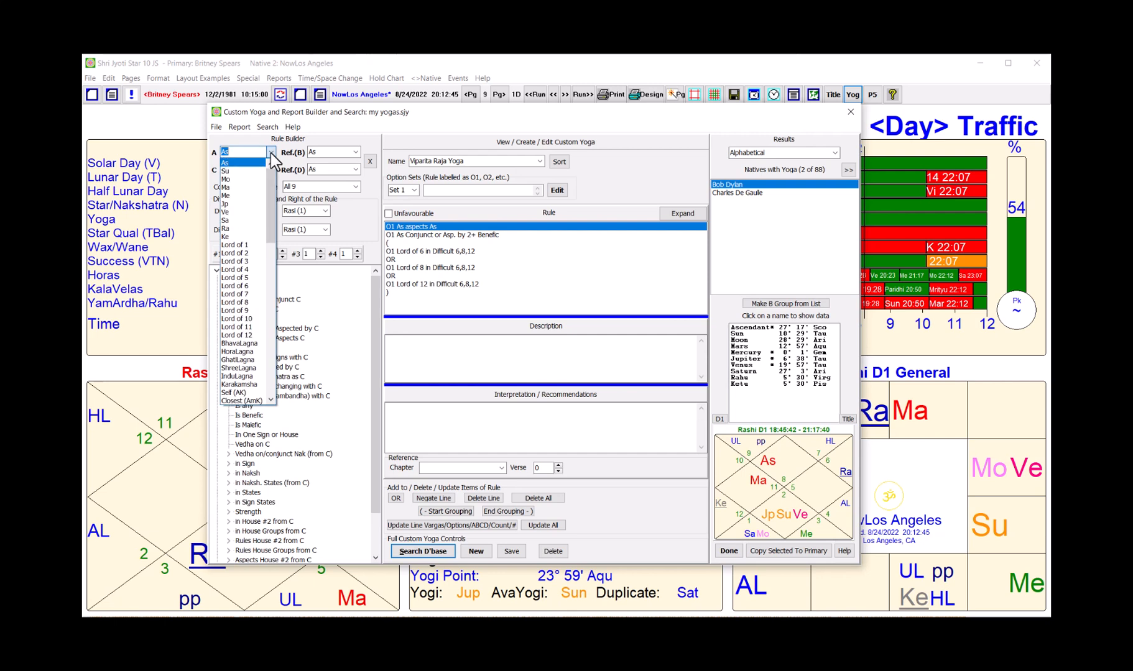
click(252, 254)
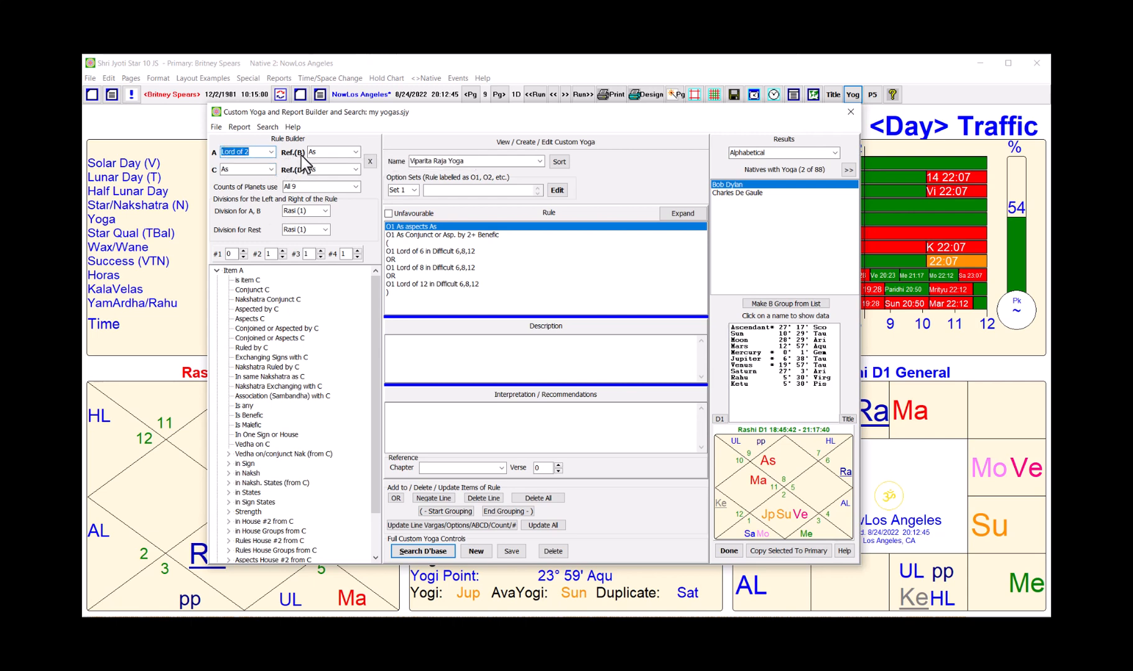
click(356, 153)
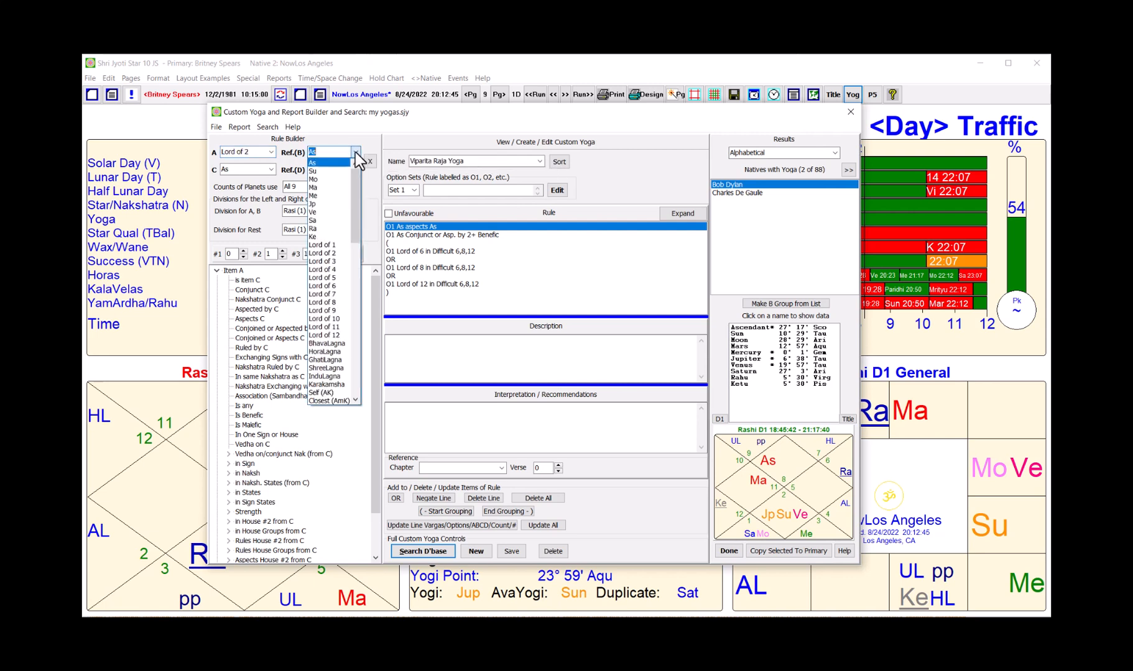
click(327, 181)
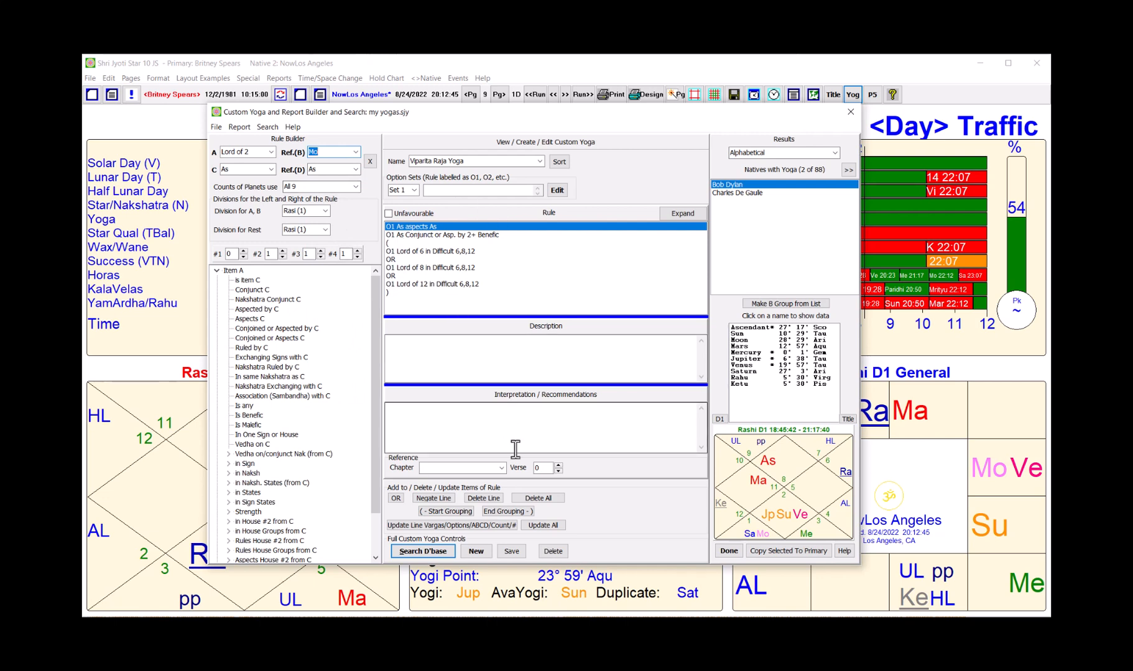
click(538, 498)
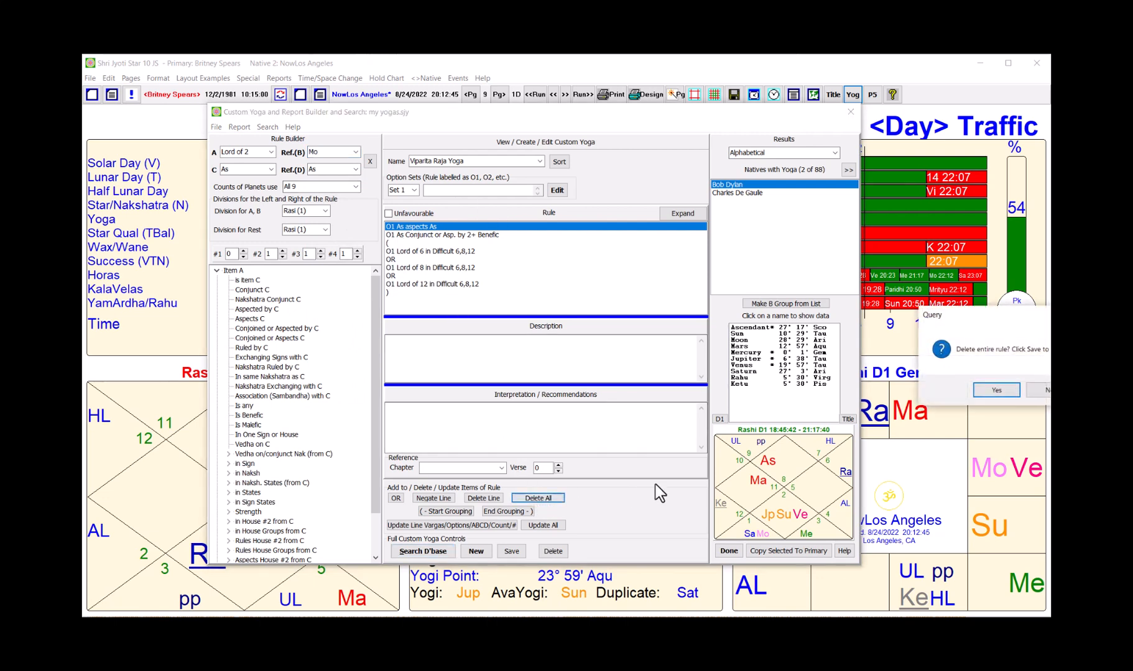
Step: Rebuild the rule as '(Mo) Lord of 2 with Directional Strength' only and search, finding 7 of 88 natives
click(997, 390)
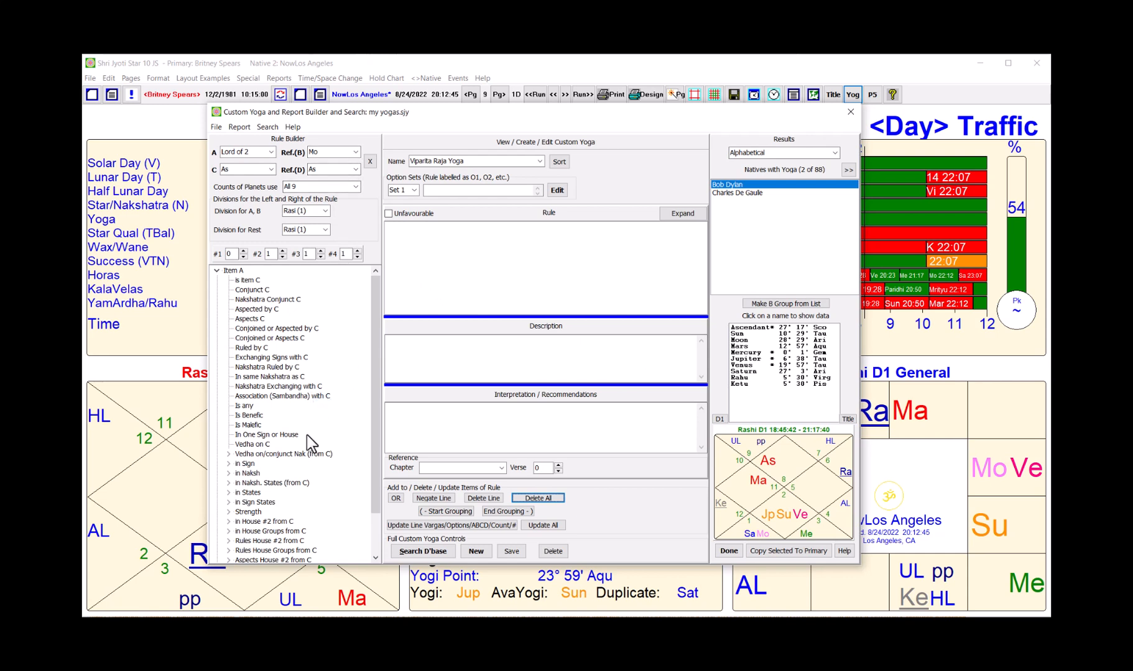
scroll(307, 435, down, 2)
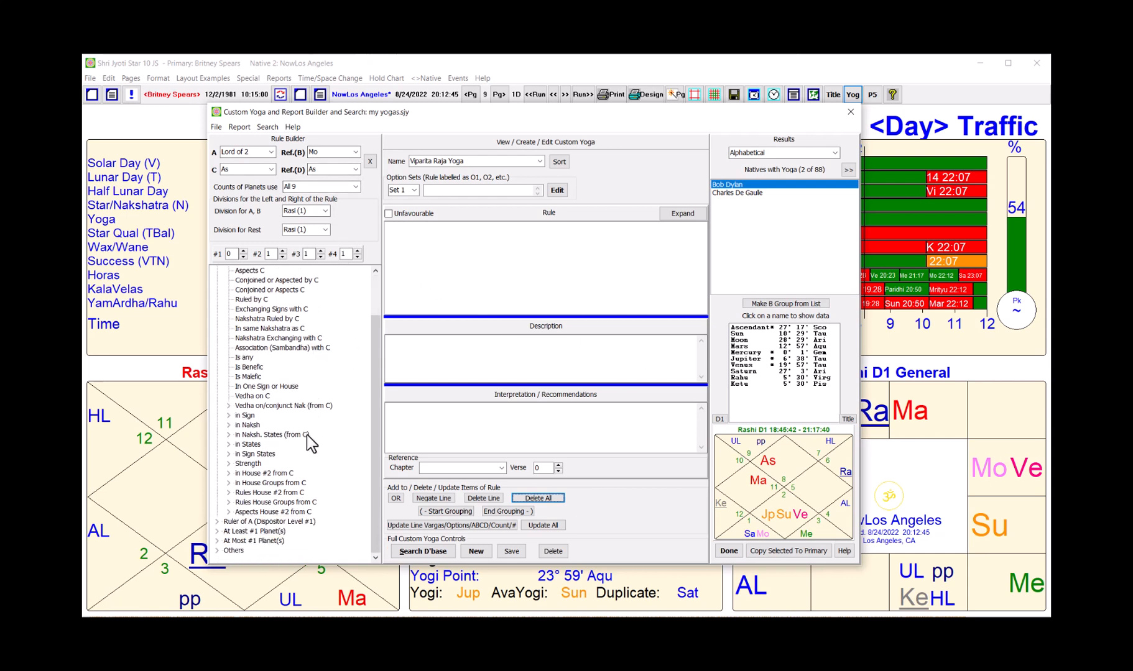
click(228, 464)
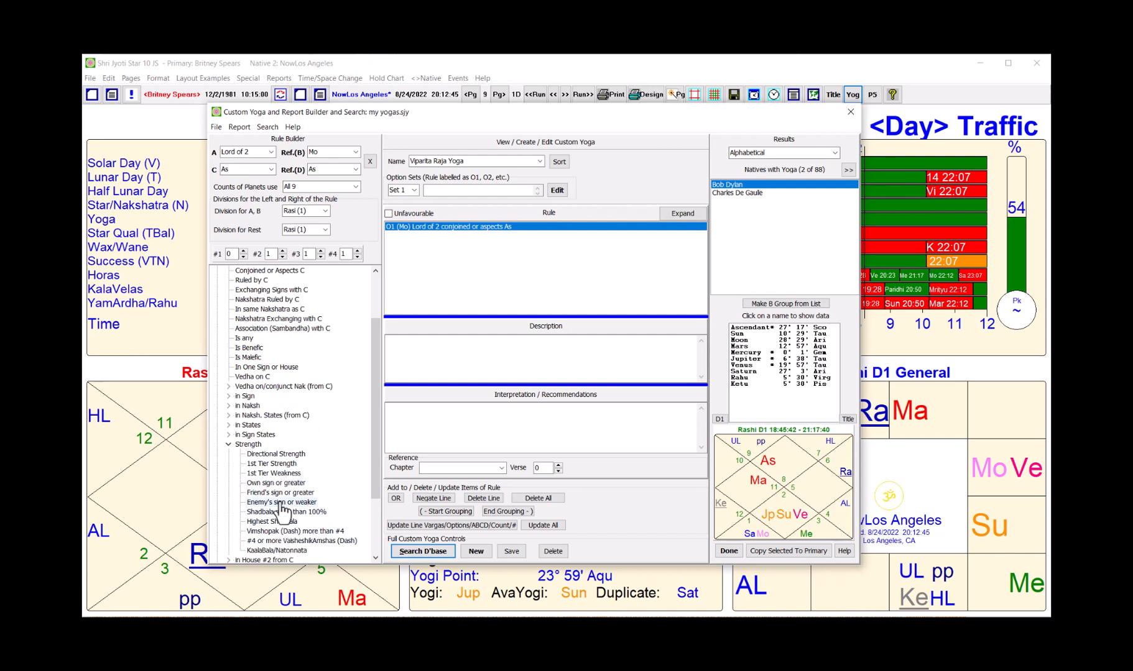
double_click(283, 454)
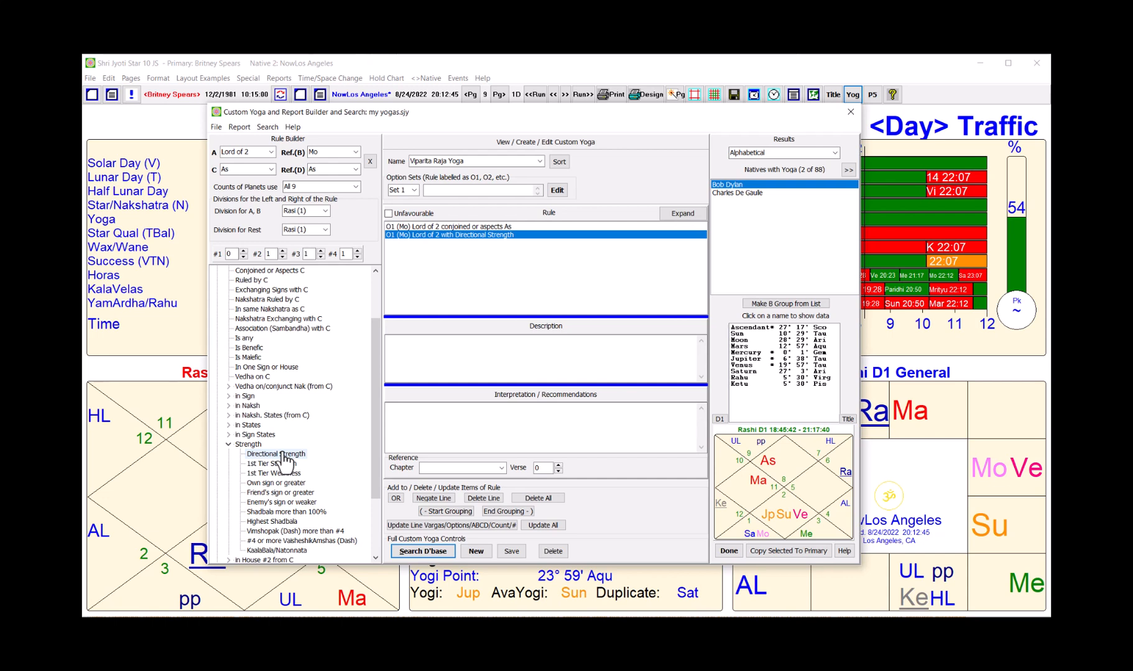
click(456, 226)
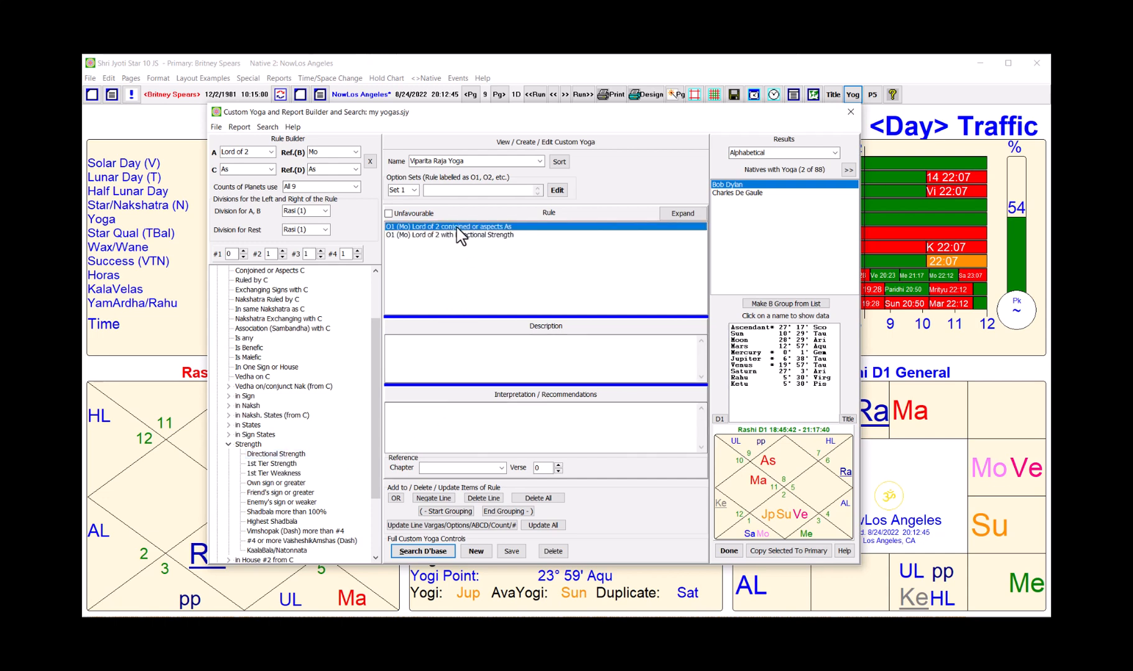
key(Delete)
click(421, 552)
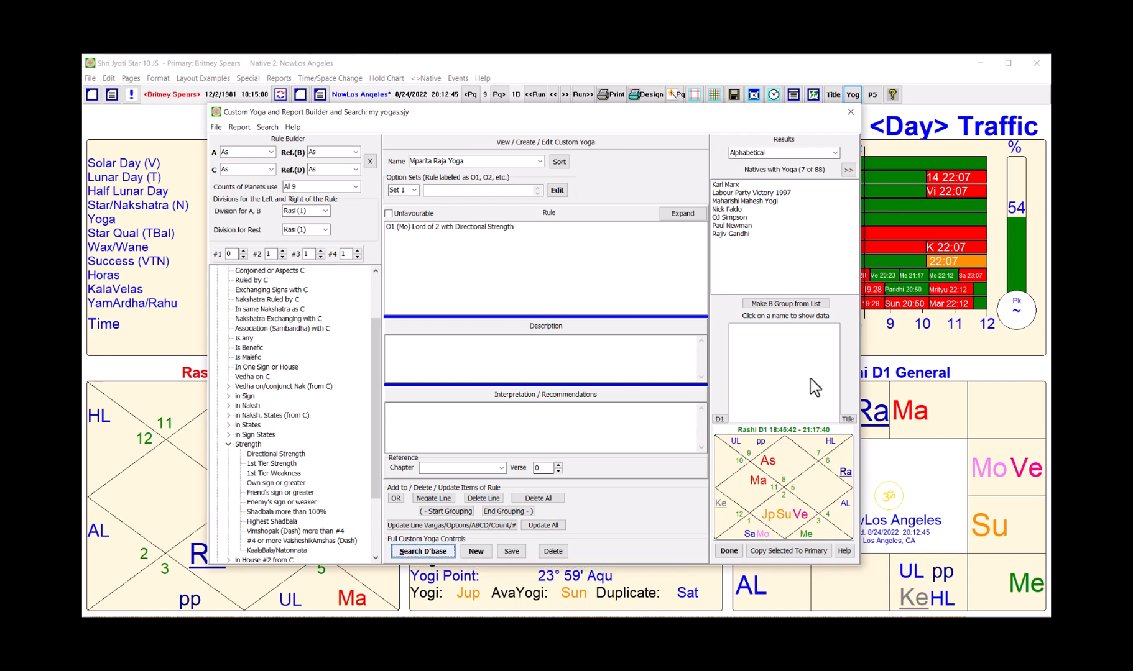
Step: Display planet positions and the Rashi D1 chart for the first of the 7 matching natives
click(723, 185)
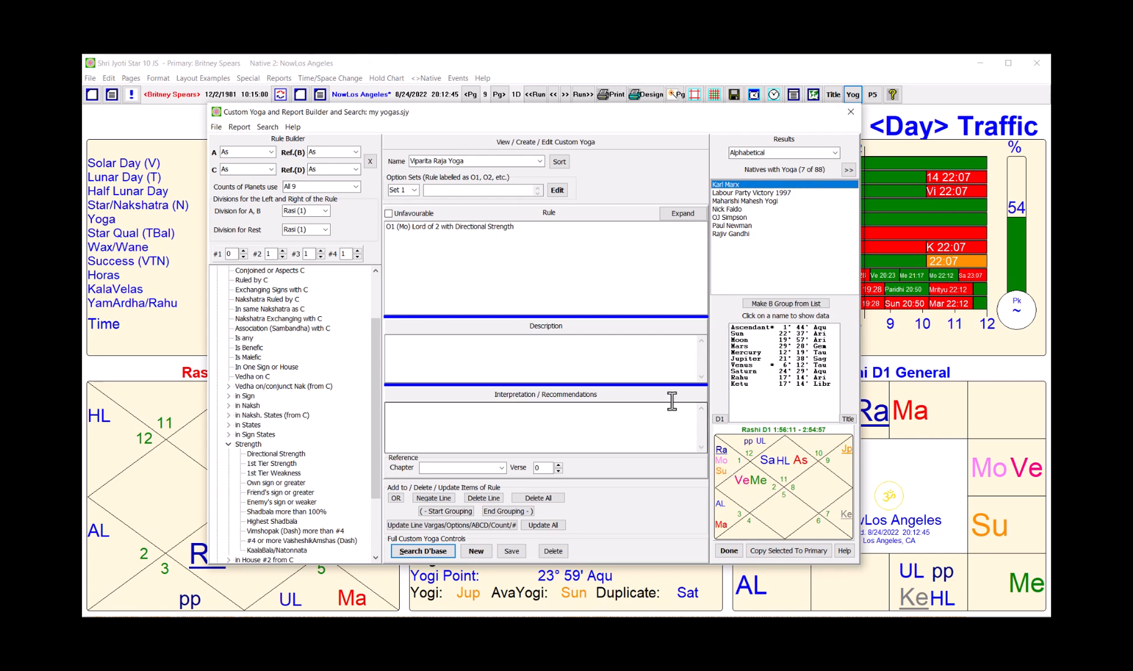
mouse_move(579, 278)
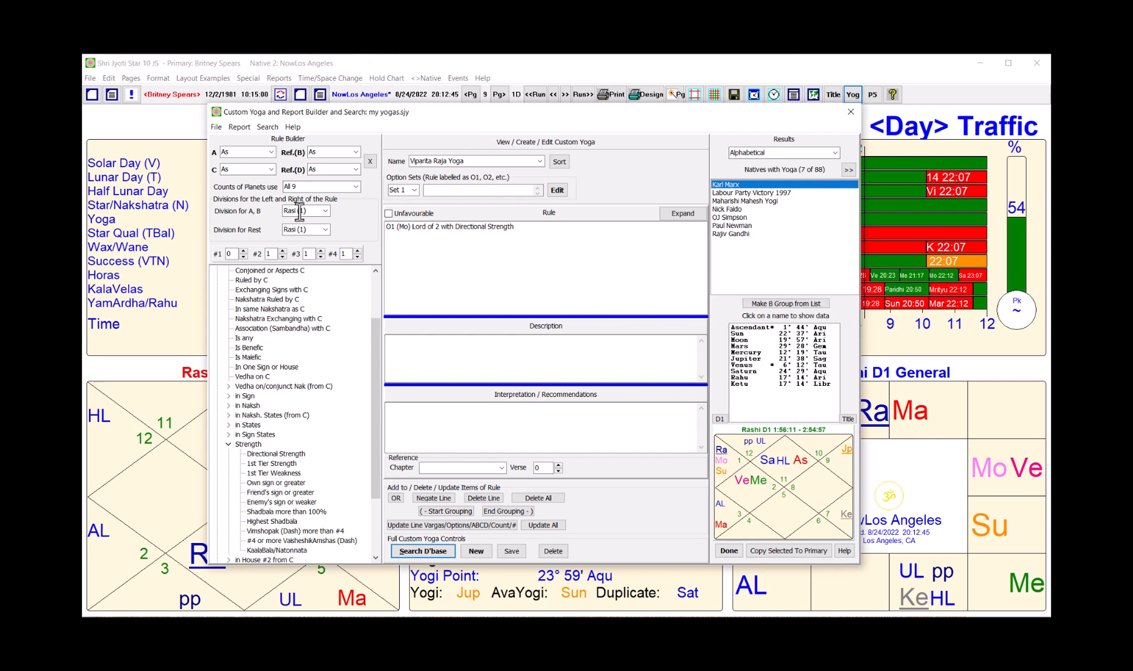
Step: Change the 'Division for Rest' from Rasi (1) to Nava (9), leaving 7 of 88 natives matching
mouse_move(298, 213)
click(324, 230)
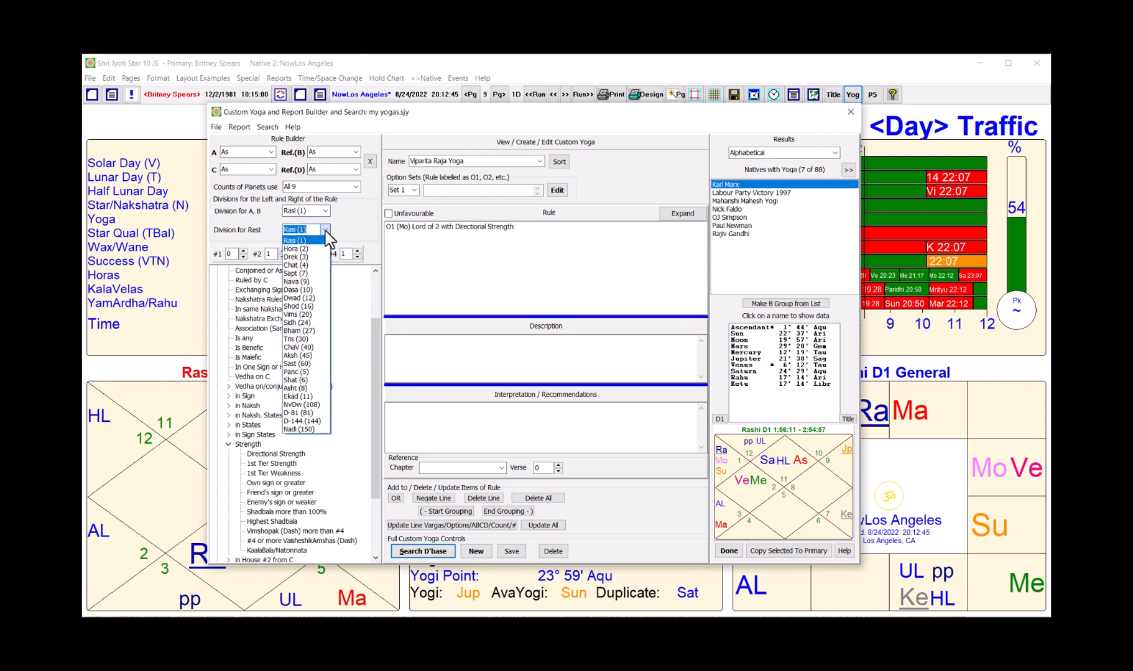
click(307, 282)
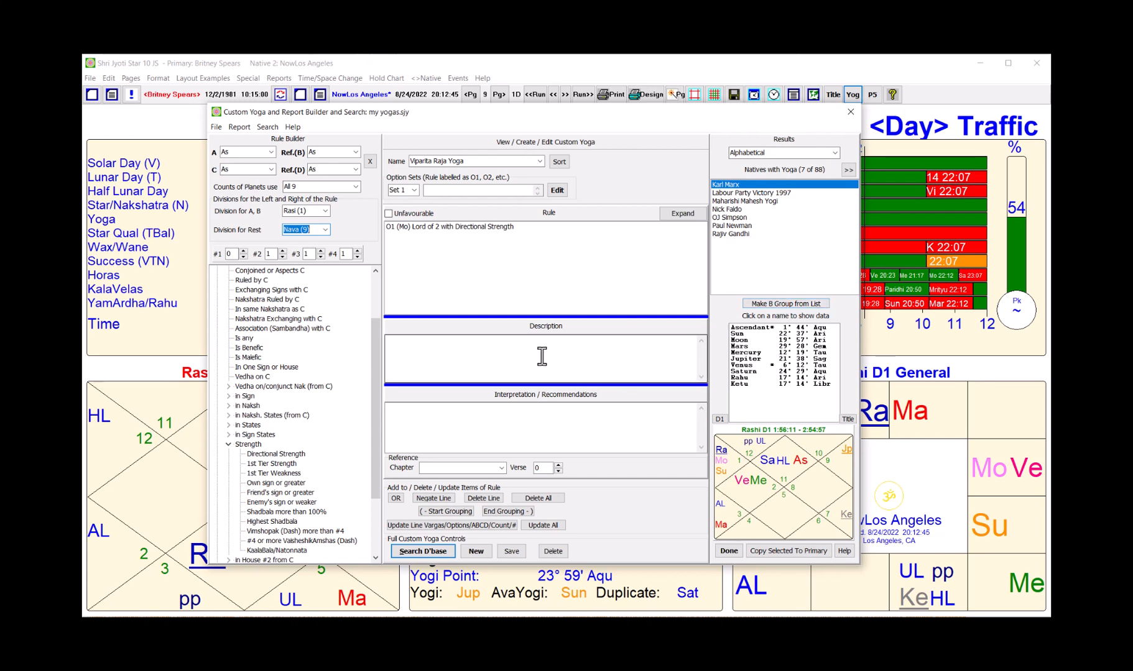
Step: Expand Others › Yogas in the rule tree to show Nabhas, Mala, Kala Sarpa and Kala Amrita conditions
drag(376, 400, 387, 487)
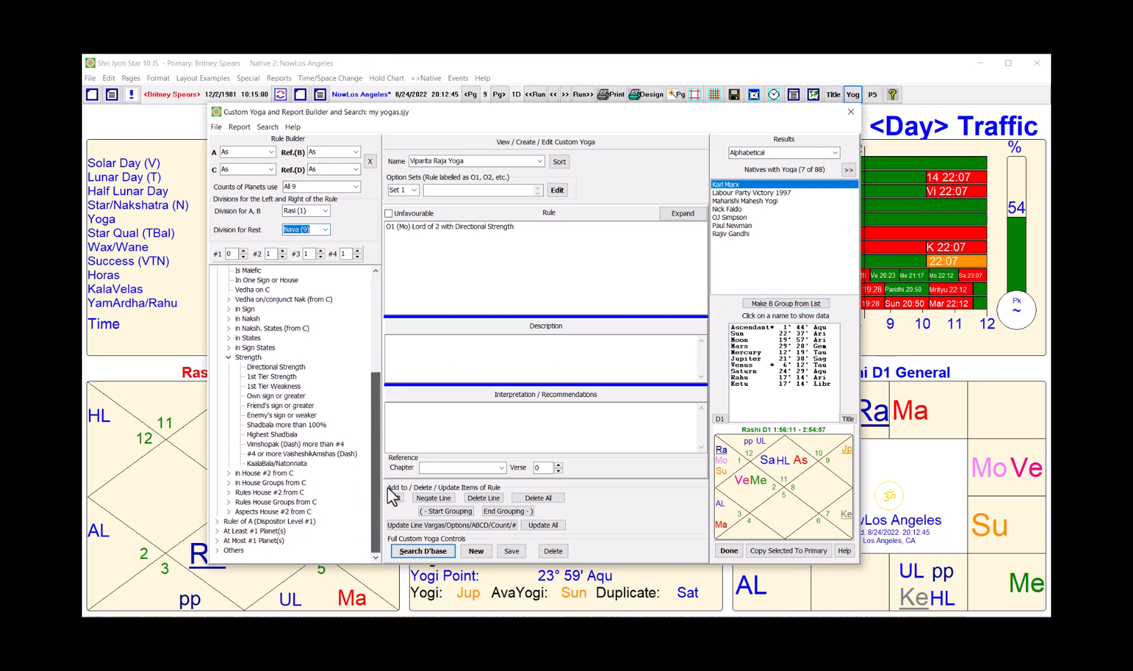
click(218, 551)
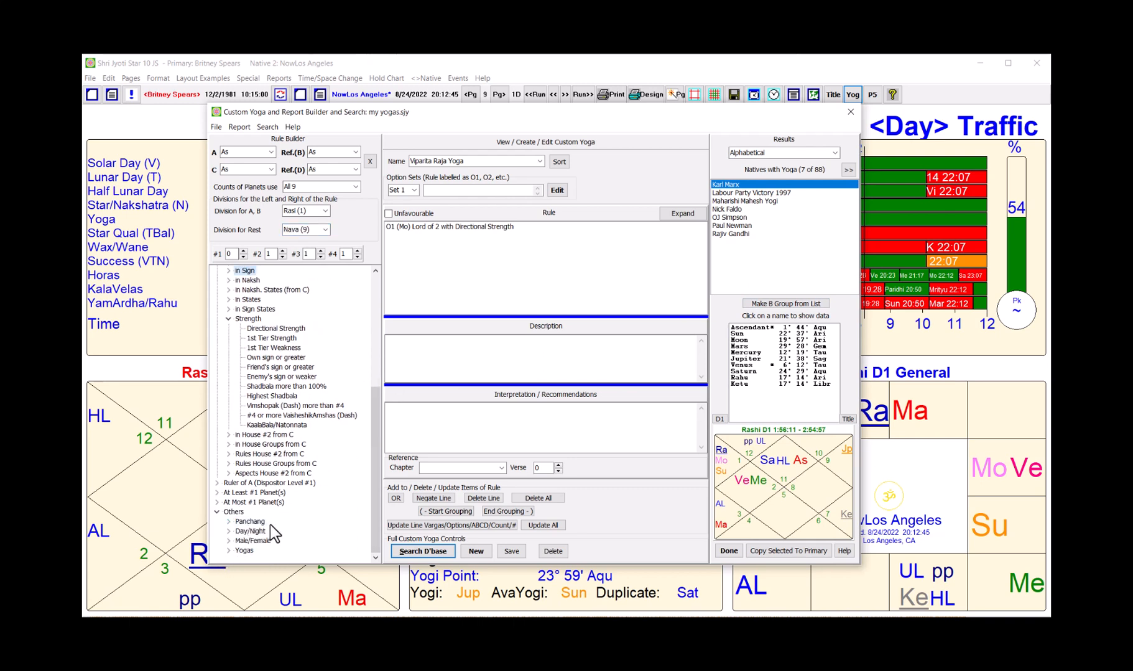
click(229, 551)
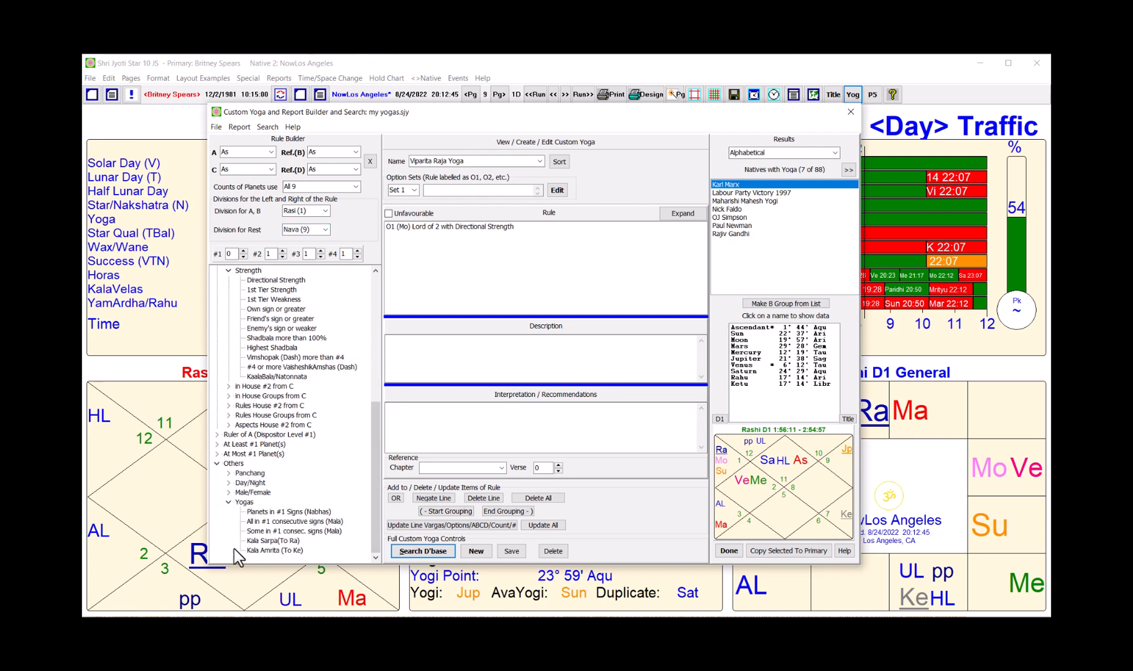